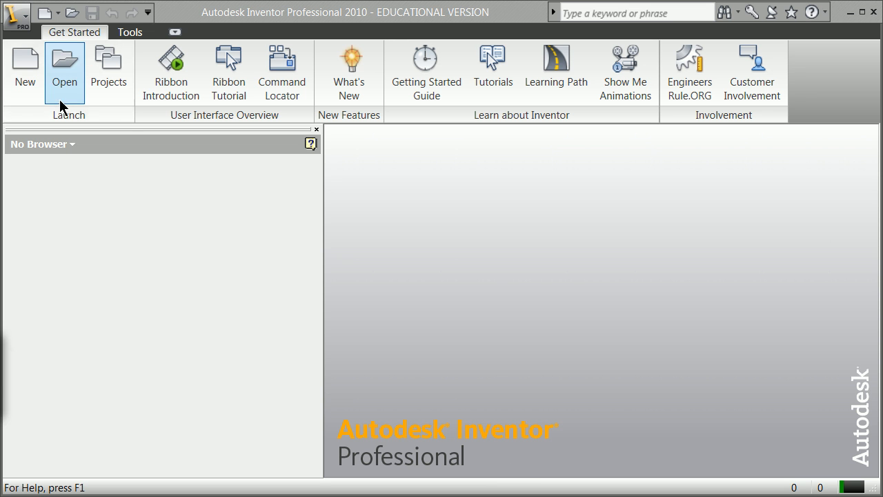
- Start creating a new project of the New Single User Project type and proceed to its file settings
click(107, 71)
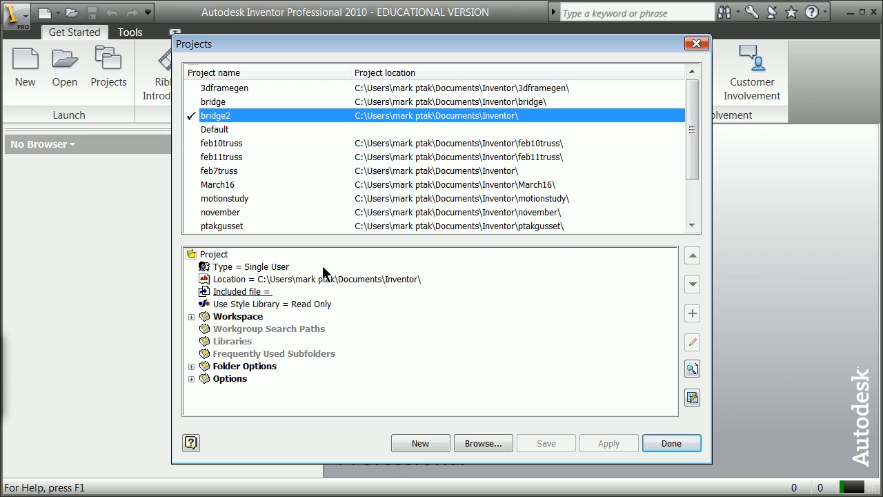
click(422, 444)
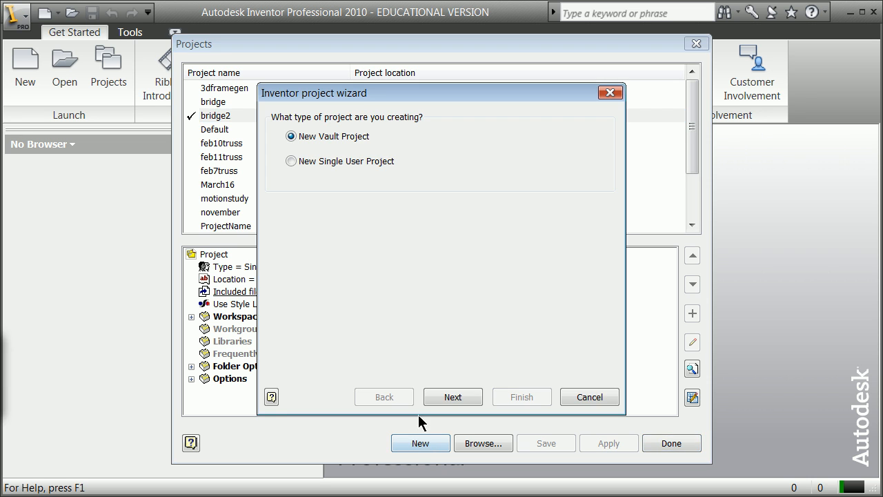
click(291, 161)
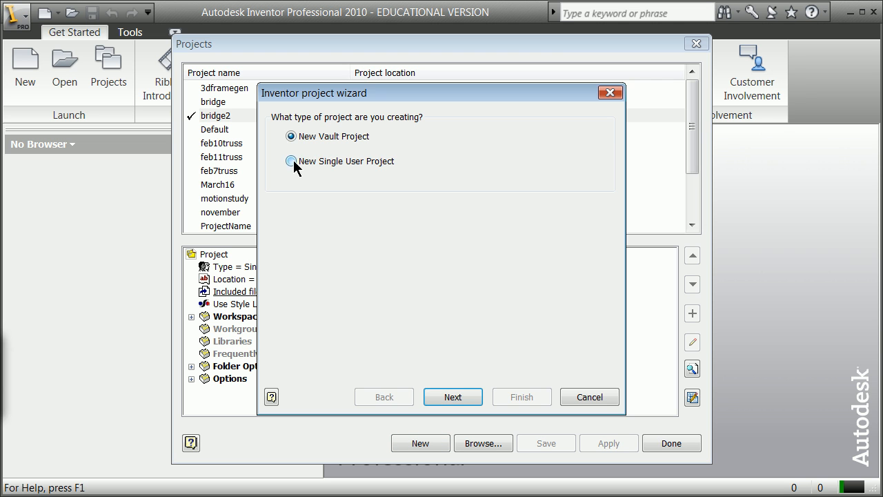
click(453, 396)
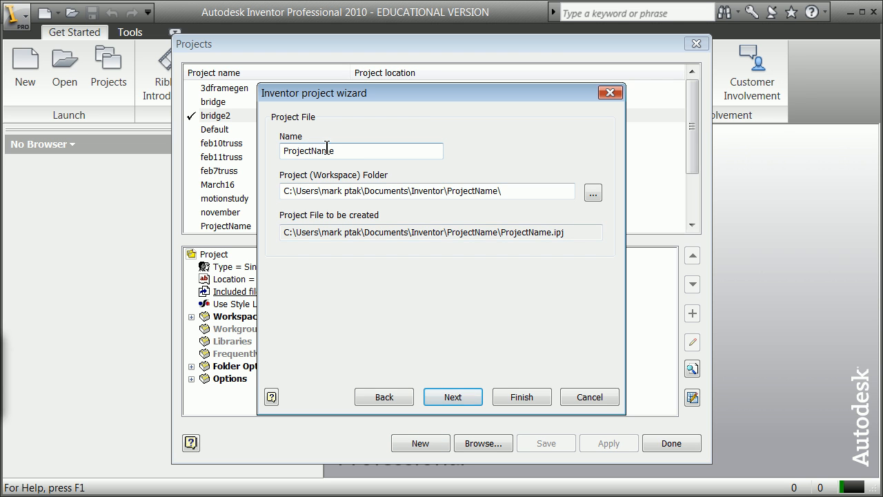
- Set the new project's workspace location to the Inventor folder inside Documents
click(594, 193)
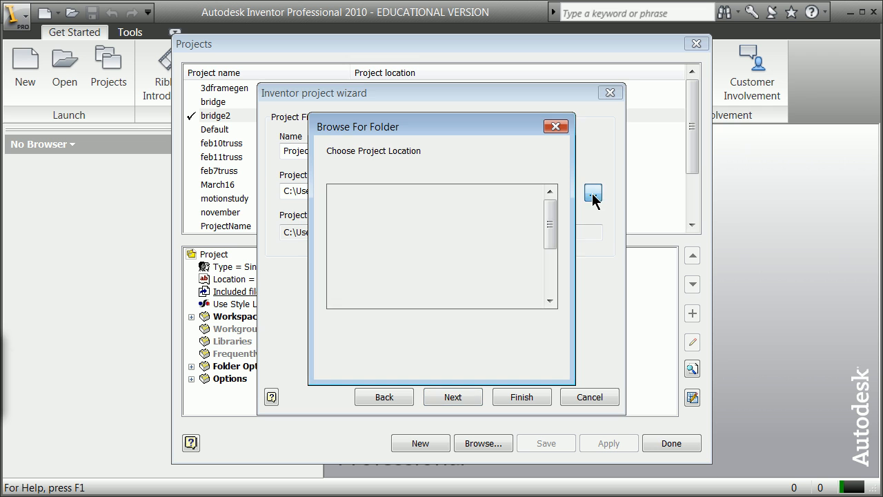
double_click(366, 210)
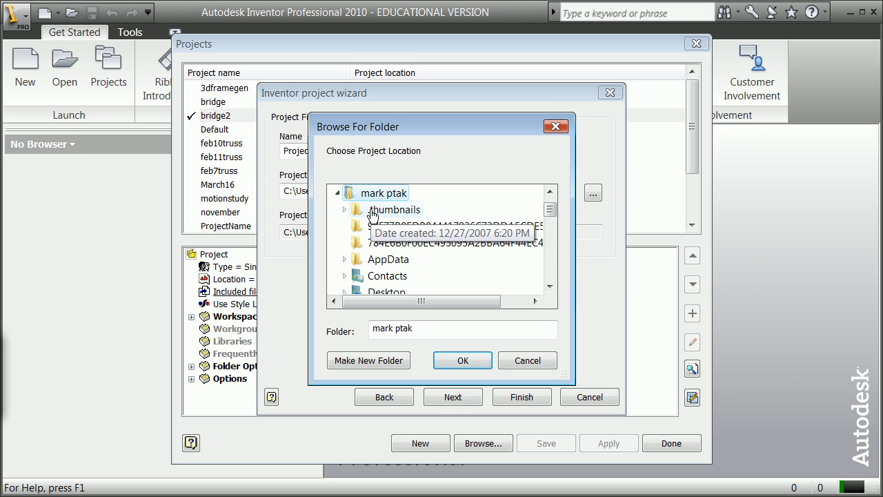
scroll(552, 214, down, 1)
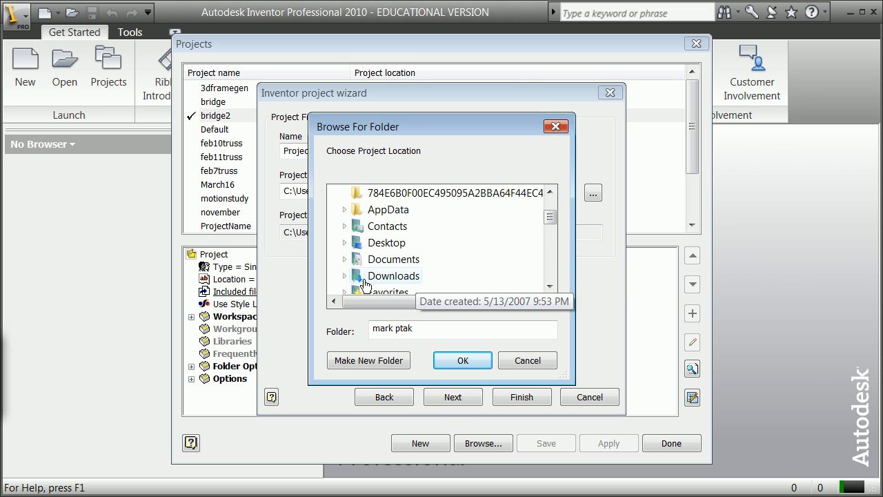
double_click(386, 260)
mouse_move(546, 216)
mouse_down()
mouse_move(550, 232)
mouse_move(545, 227)
mouse_up()
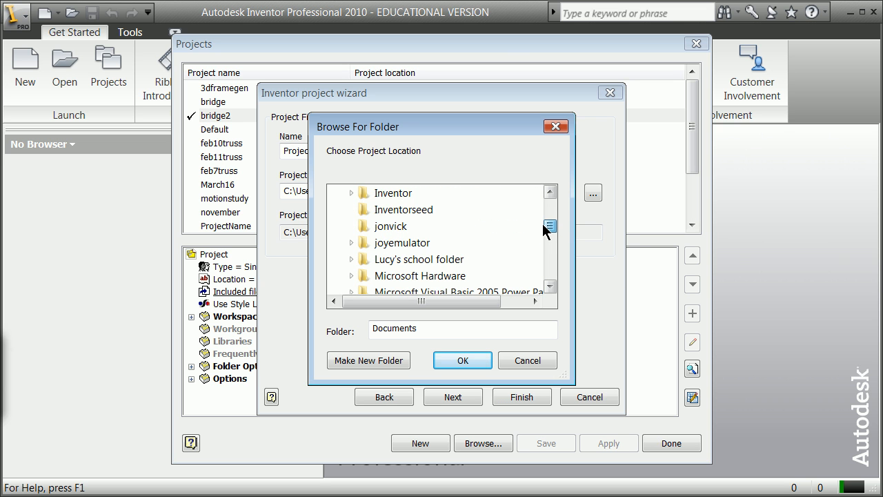
double_click(366, 197)
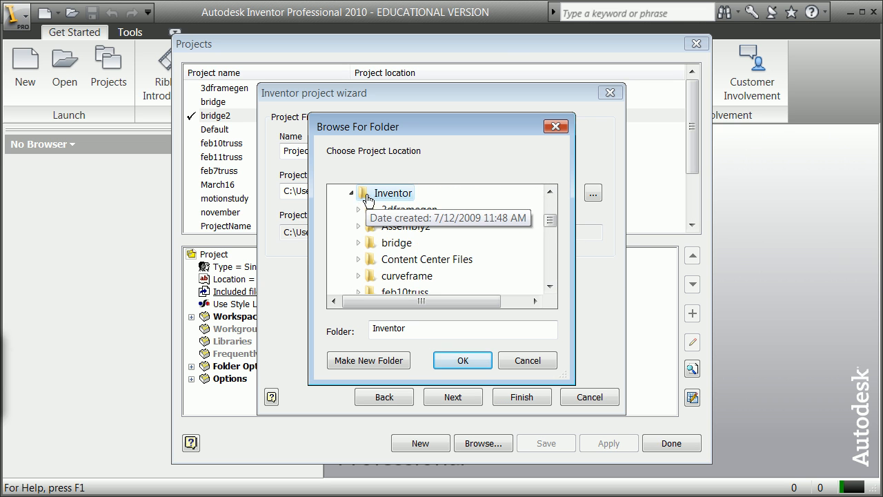
click(464, 360)
- Name the new project Mayproj and complete the project wizard without adding any libraries
drag(351, 150, 291, 135)
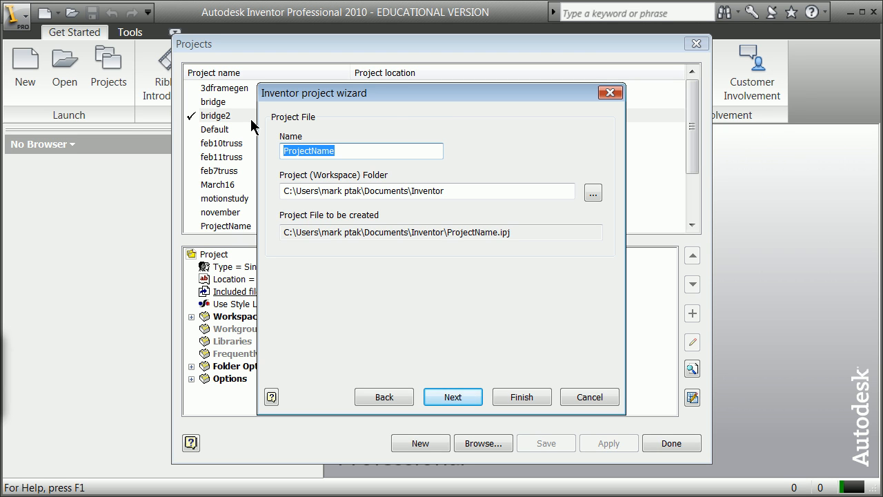
click(353, 151)
key(BackSpace)
key(BackSpace)
key(BackSpace)
key(BackSpace)
key(BackSpace)
key(BackSpace)
key(BackSpace)
key(BackSpace)
key(BackSpace)
key(BackSpace)
key(BackSpace)
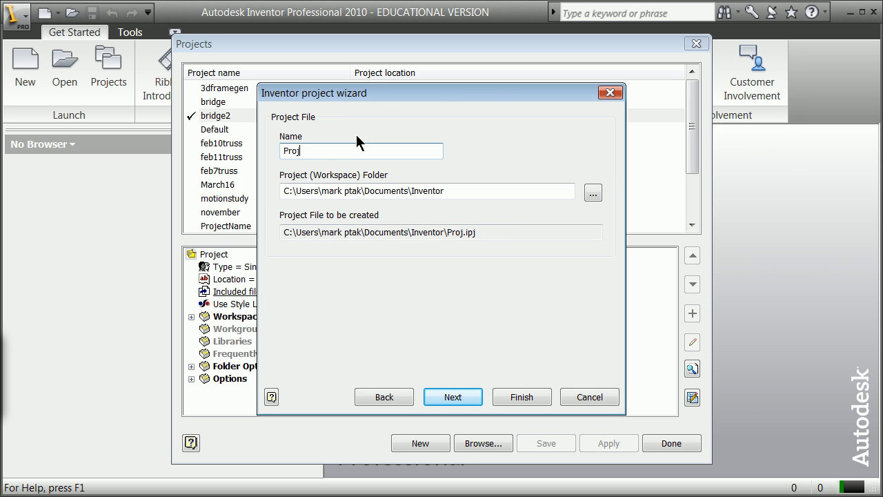
text(Mayproj)
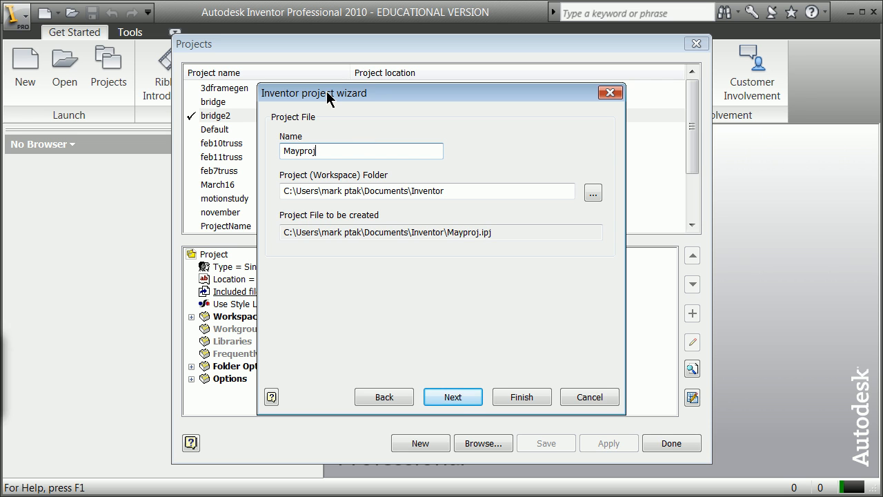
click(456, 400)
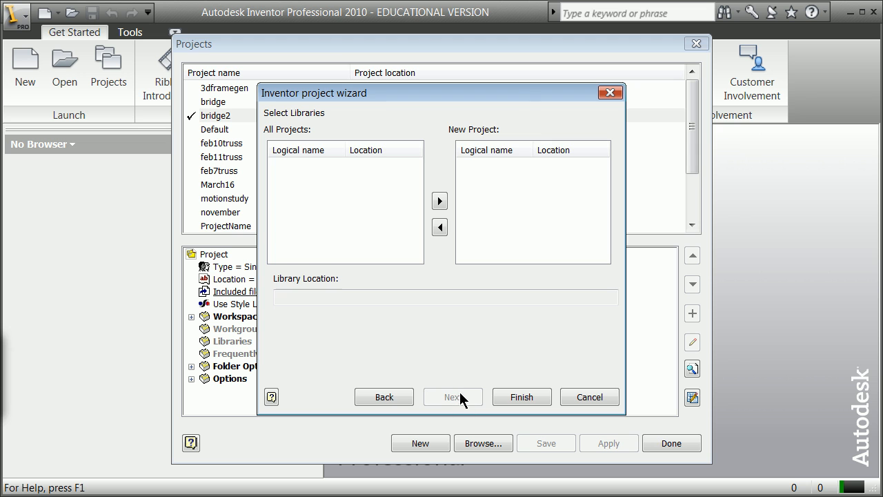
click(527, 398)
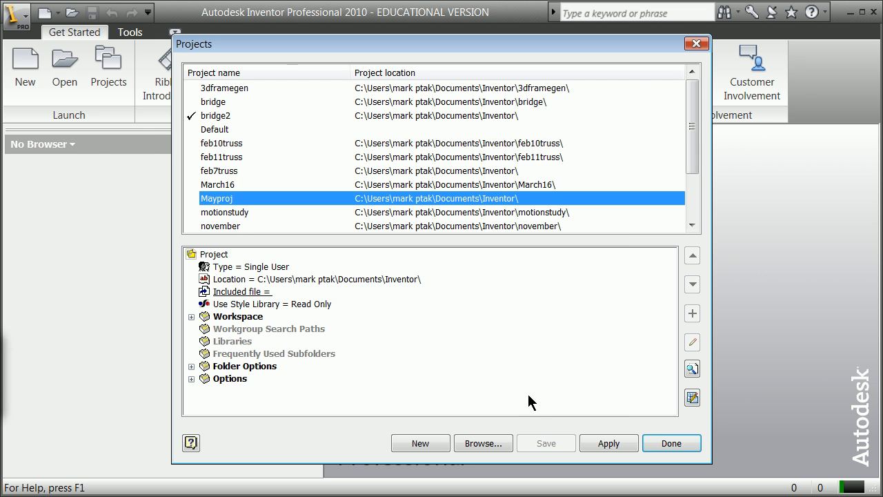
- Make Mayproj the active project, review its Options and Folder Options, and close the project manager
double_click(212, 199)
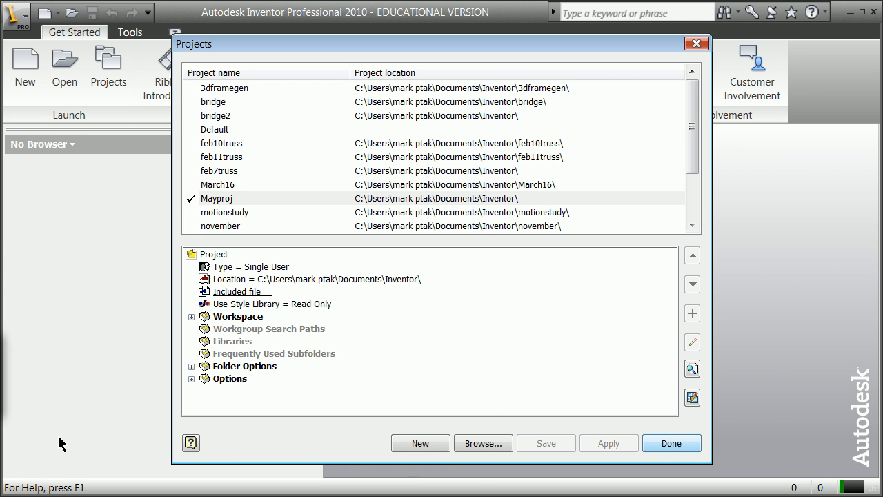
click(193, 379)
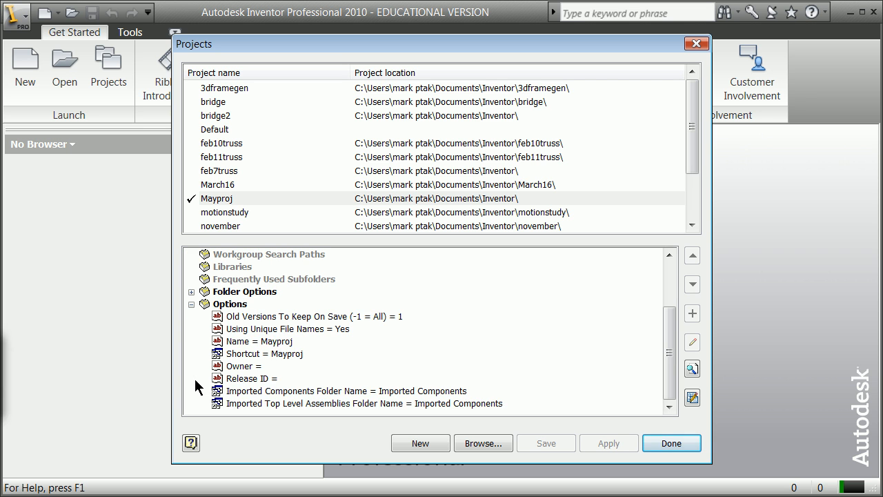
click(191, 303)
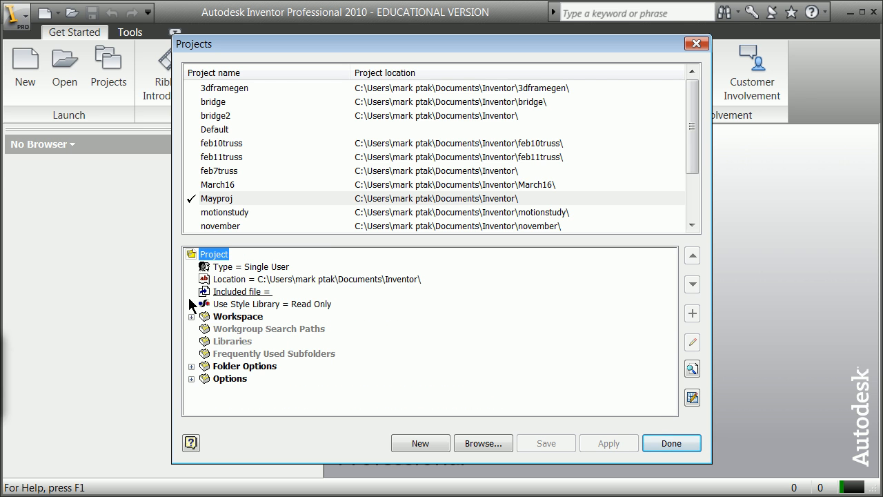
click(190, 365)
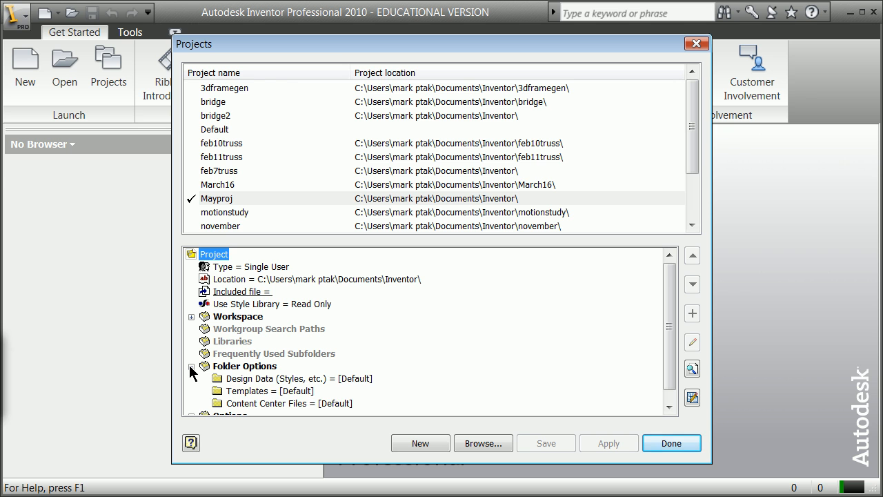
click(190, 365)
click(648, 447)
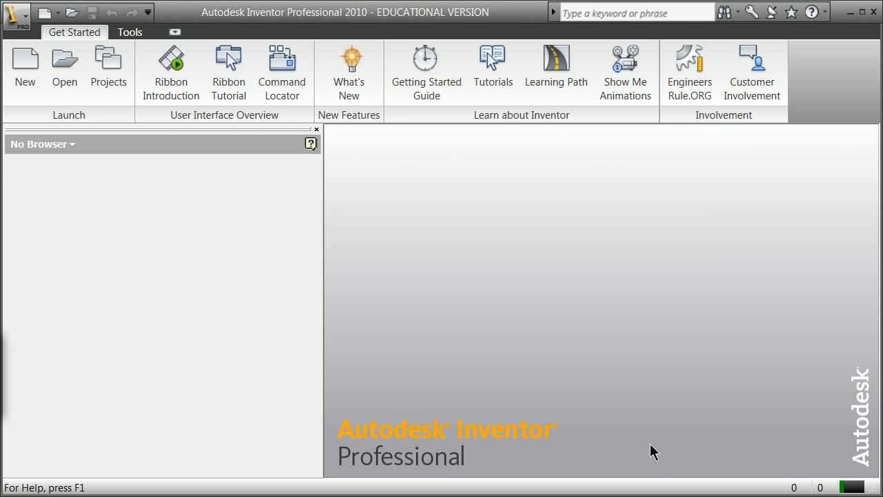
- Create a new part from the English Standard (in).ipt template in the Mayproj project
click(15, 69)
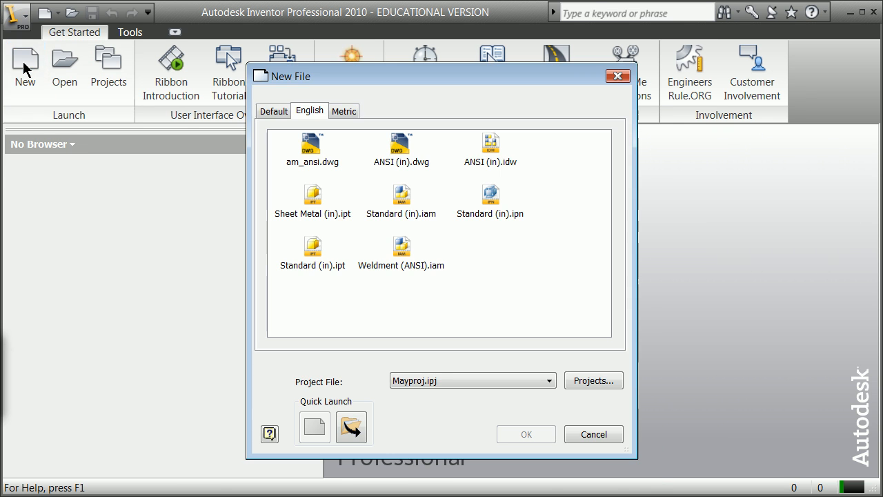
click(315, 243)
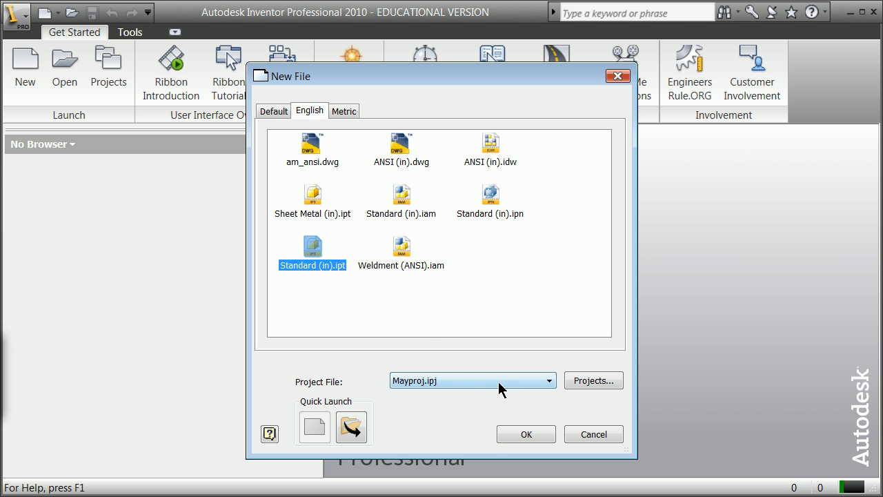
click(538, 436)
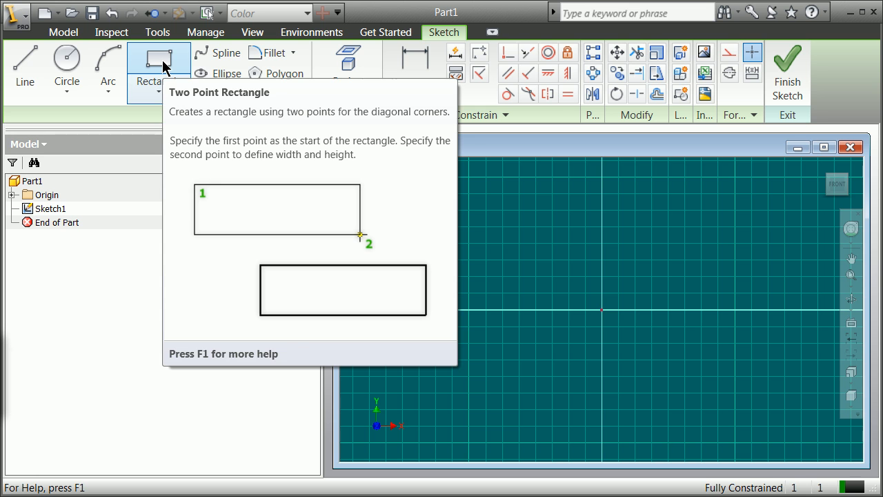
- Sketch a two-point rectangle about 1.148 in wide and 0.366 in high with its lower-left corner at the origin
click(163, 65)
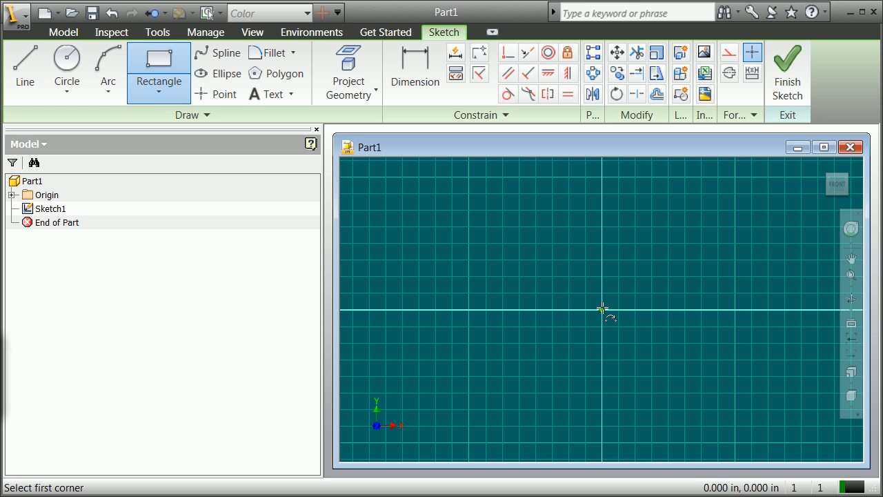
click(603, 310)
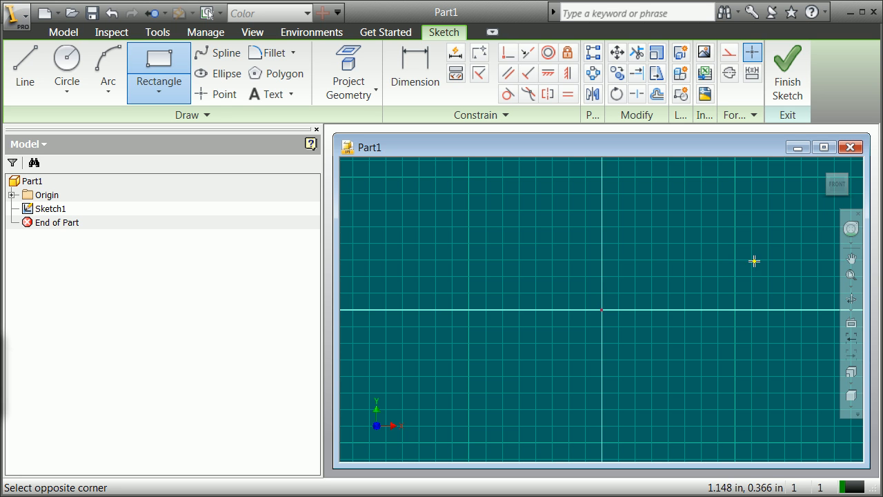
click(754, 261)
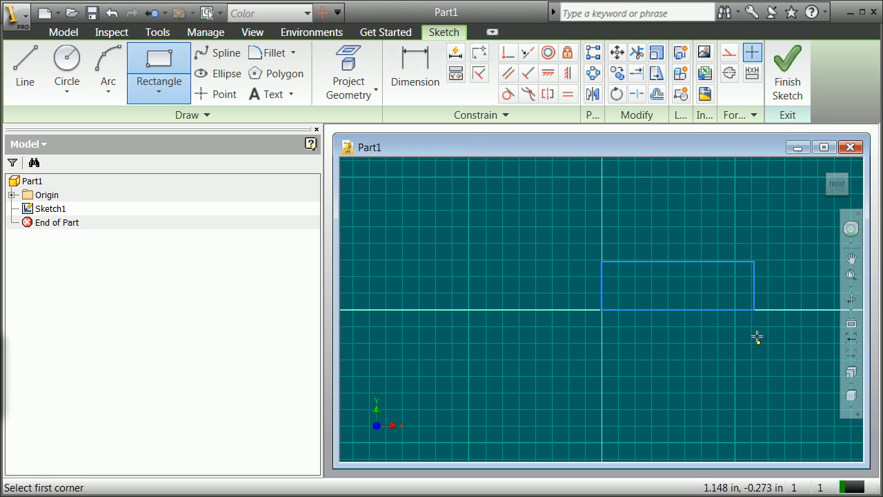
- Dimension the rectangle's bottom edge and set its length to 120 in
click(421, 78)
click(675, 310)
click(674, 346)
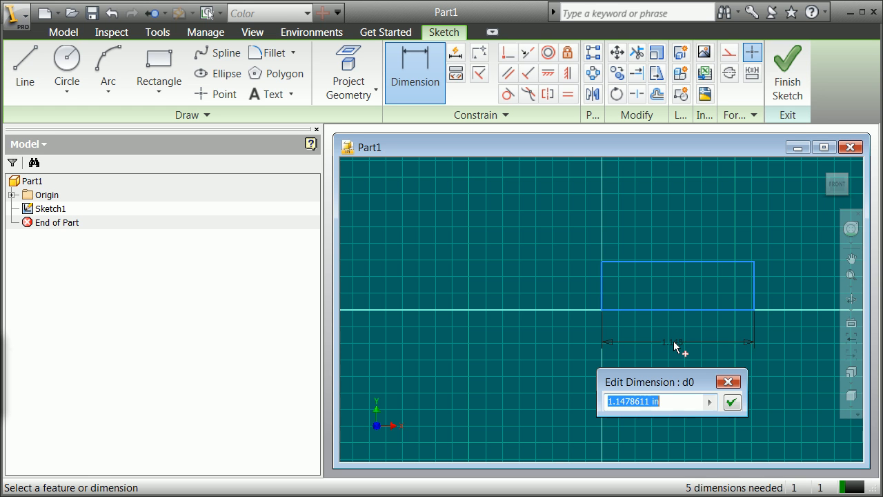
text(120)
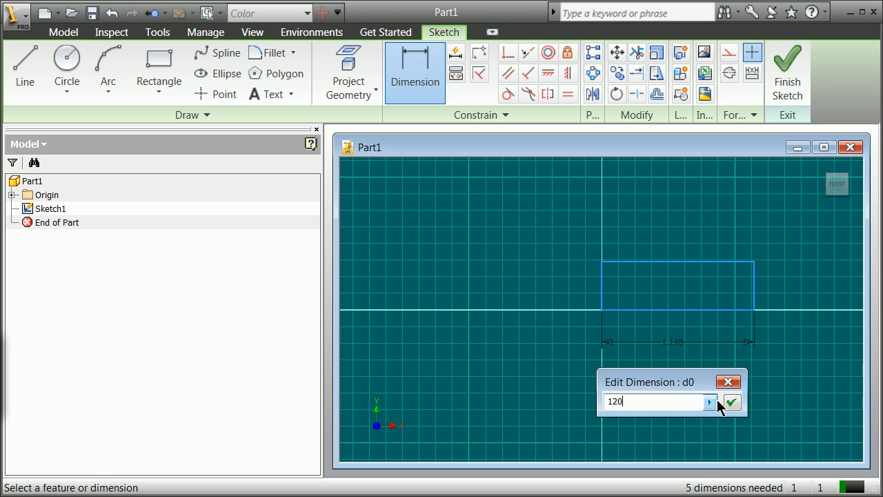
click(731, 403)
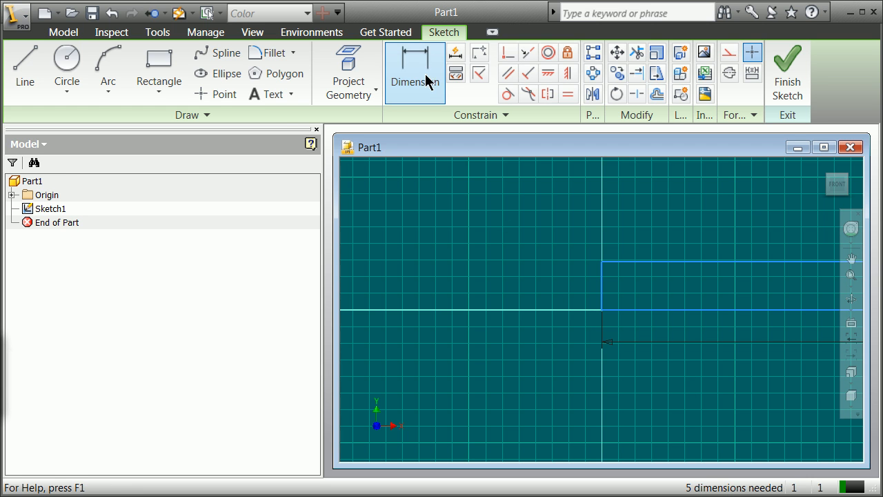
- Dimension the rectangle's left edge and set its height to 12 in
click(603, 295)
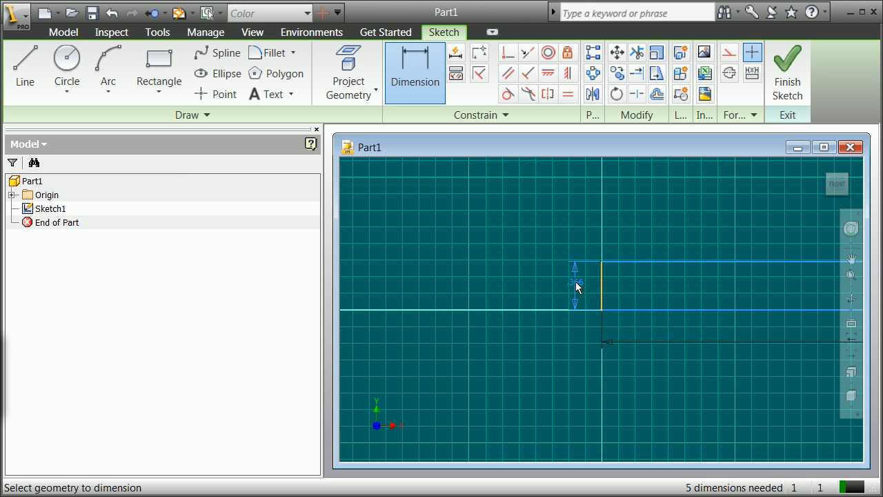
text(12)
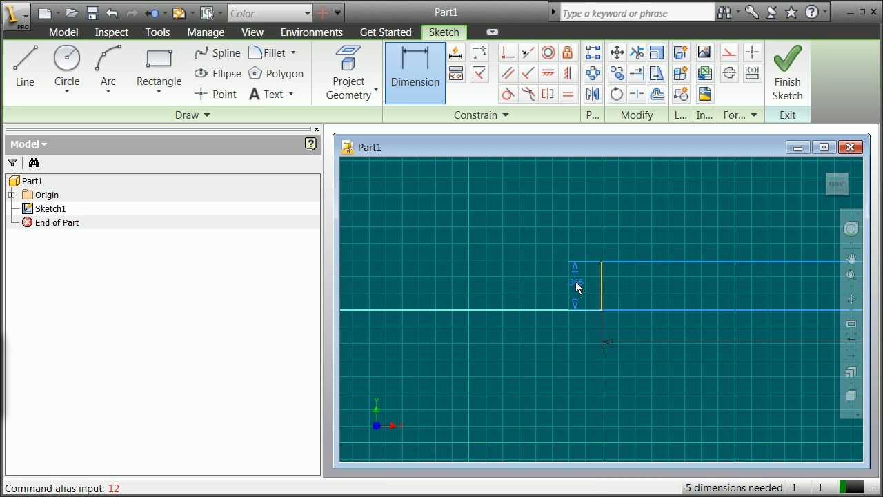
click(576, 284)
click(550, 338)
double_click(550, 338)
text(12)
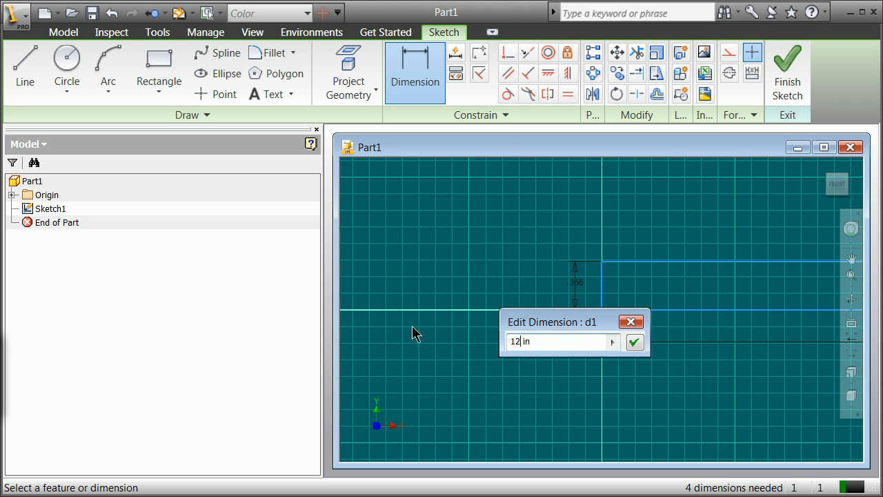
click(634, 343)
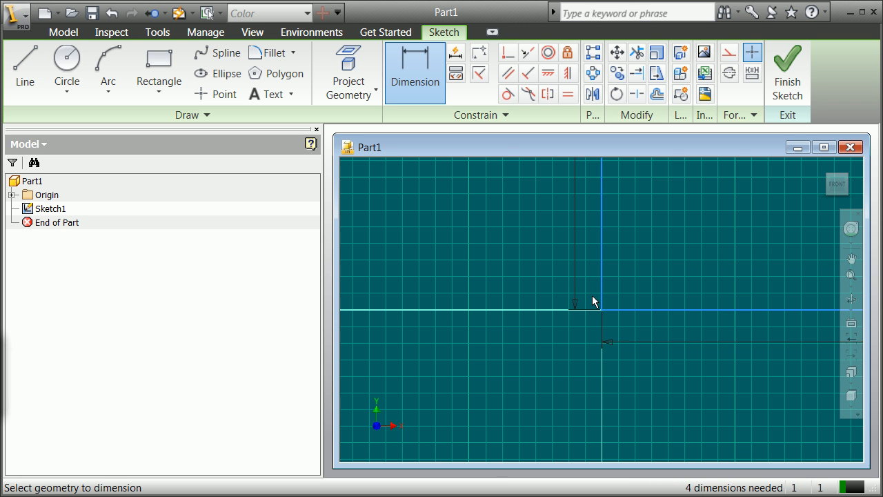
- Bring the whole dimensioned rectangle into view to examine its overall shape and both dimensions
scroll(592, 296, up, 6)
scroll(605, 283, down, 8)
scroll(563, 405, down, 5)
scroll(603, 301, down, 3)
scroll(637, 179, down, 8)
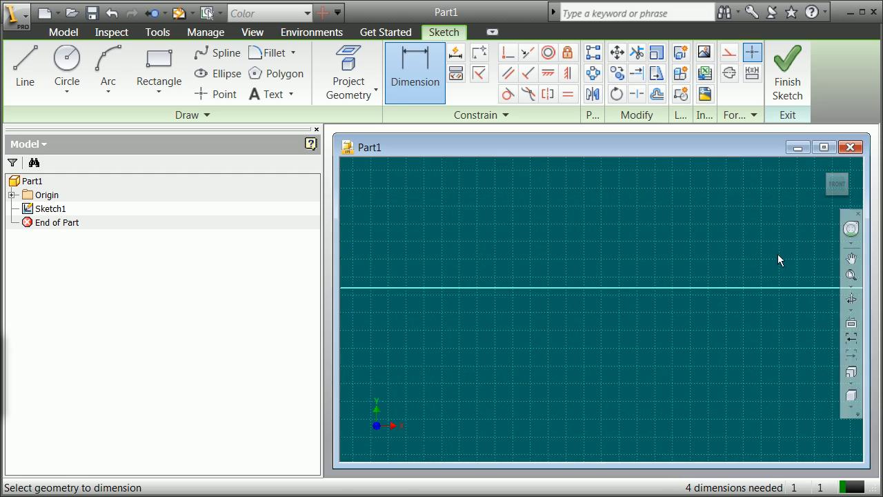
click(852, 277)
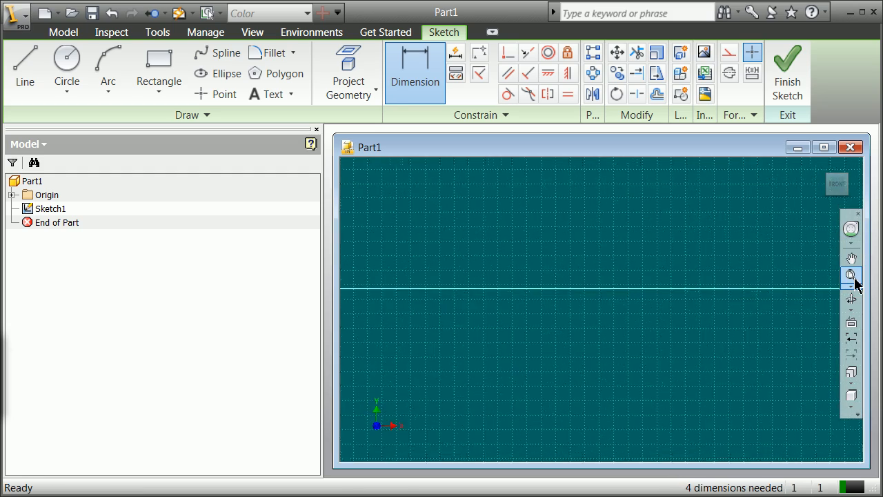
scroll(690, 314, up, 4)
scroll(690, 314, down, 2)
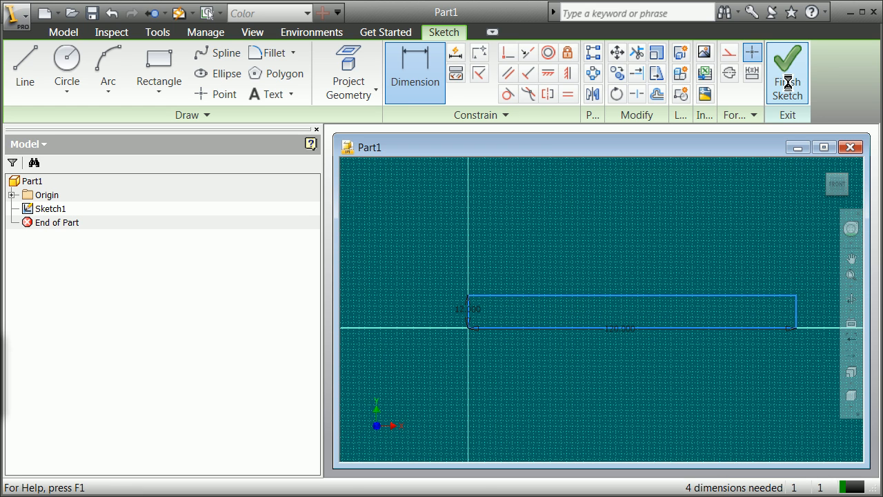
- Finish the sketch and set up a solid extrusion of the rectangle with a distance of 1.5 in
click(787, 83)
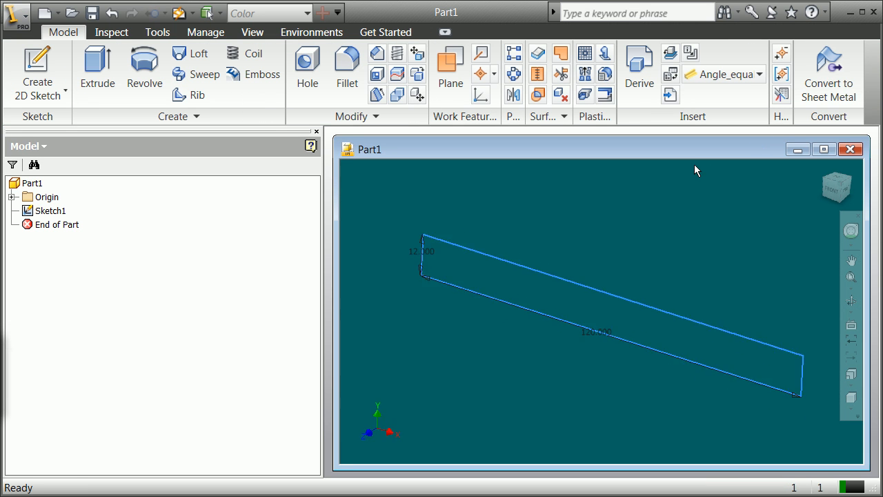
click(92, 71)
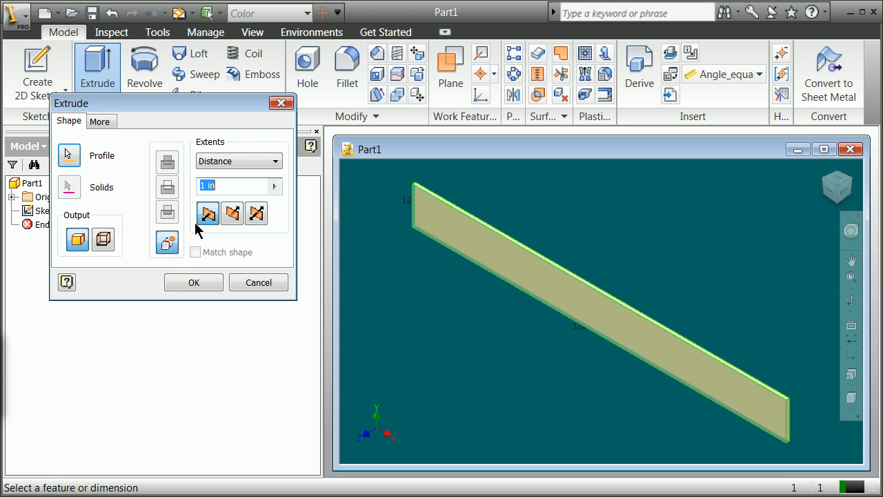
click(202, 185)
drag(205, 185, 181, 183)
text(.5)
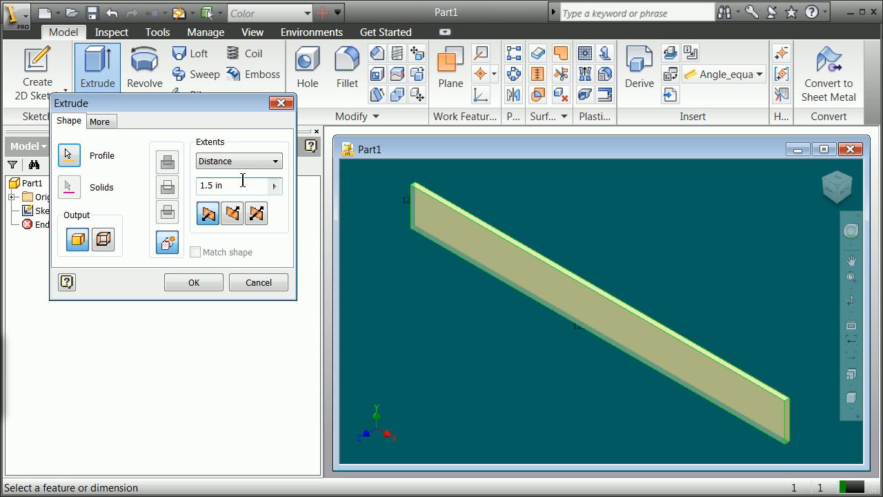
click(275, 160)
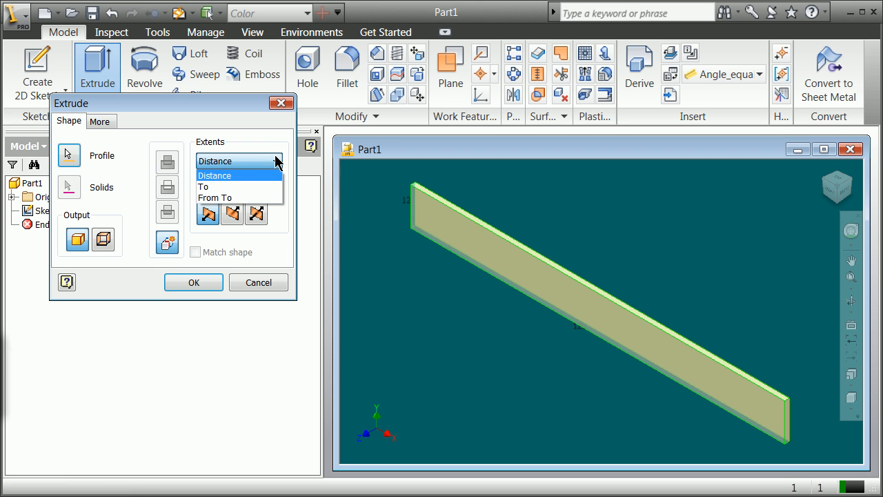
click(240, 176)
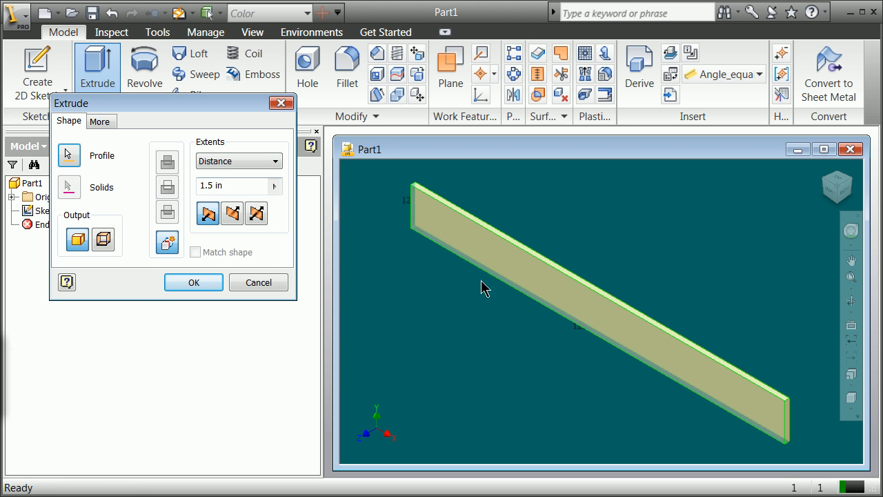
- Reverse the extrusion direction, set the distance to 2.0 in and complete the extrusion
click(235, 214)
double_click(207, 186)
text(2.0)
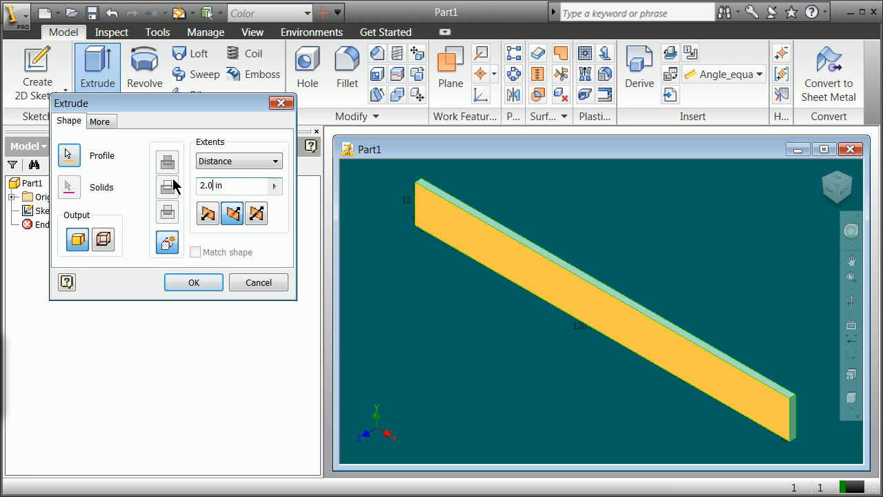
click(201, 285)
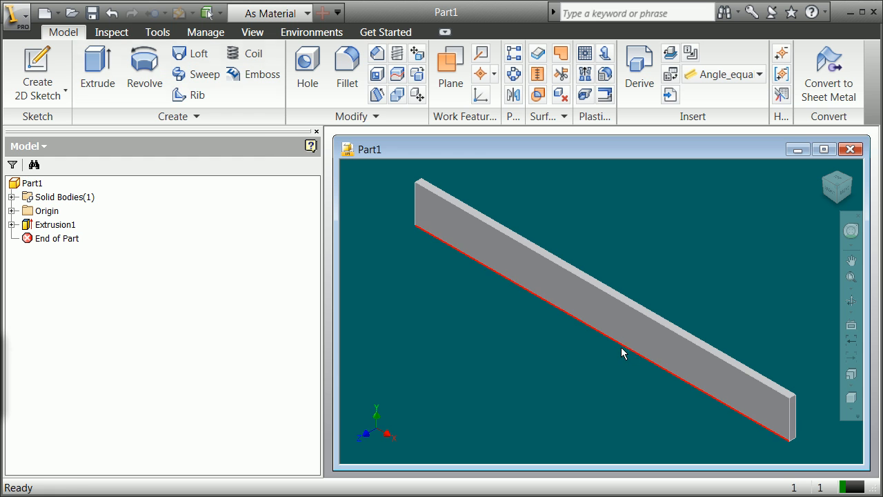
- Start saving a copy of the part under Documents in the Inventor folder
click(22, 24)
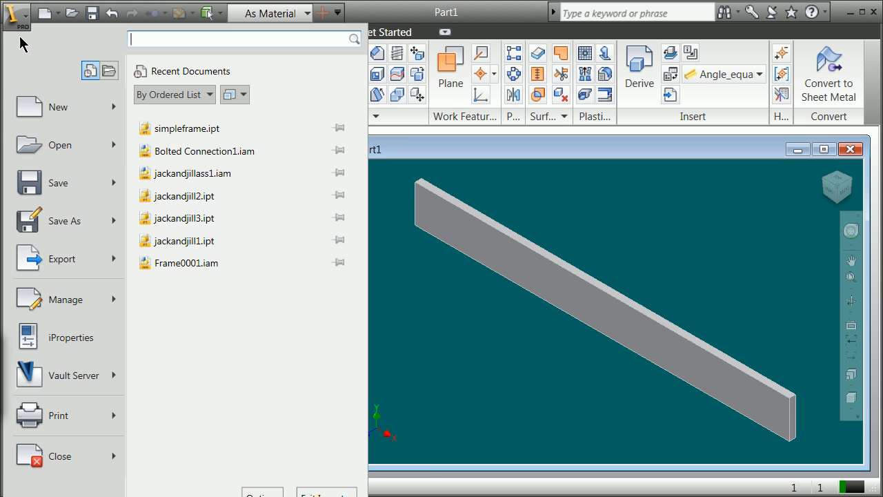
click(80, 220)
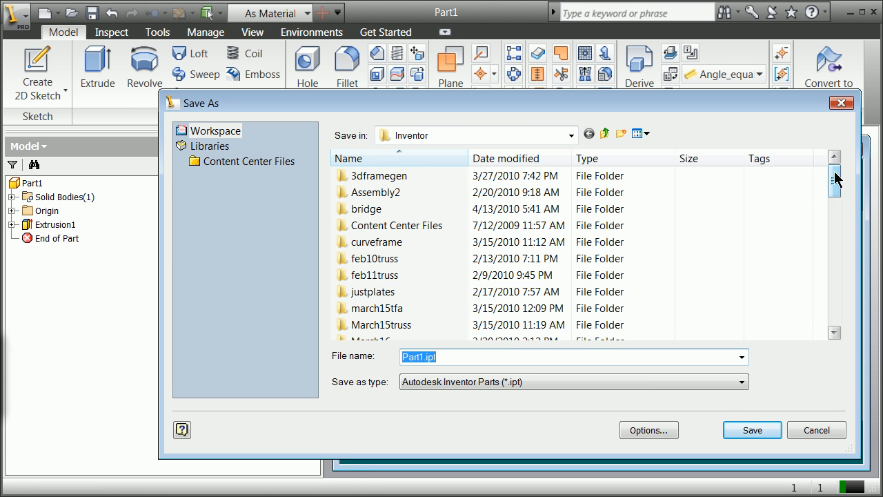
drag(834, 178, 798, 166)
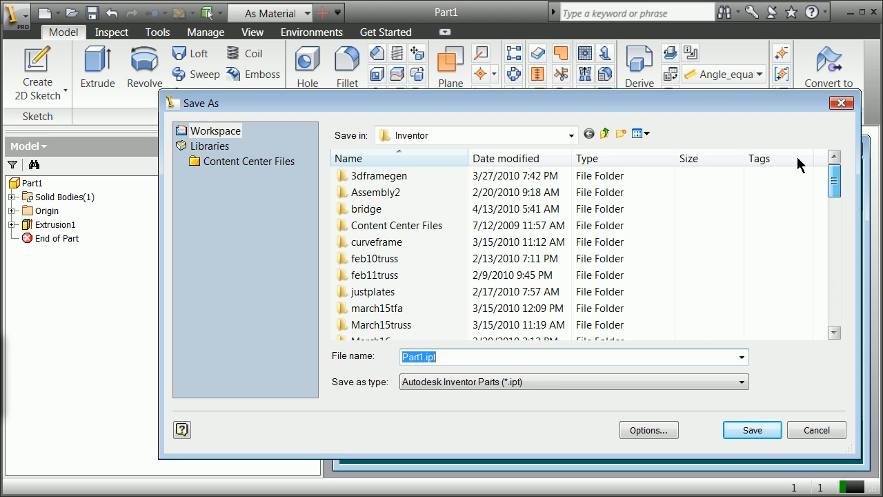
click(570, 136)
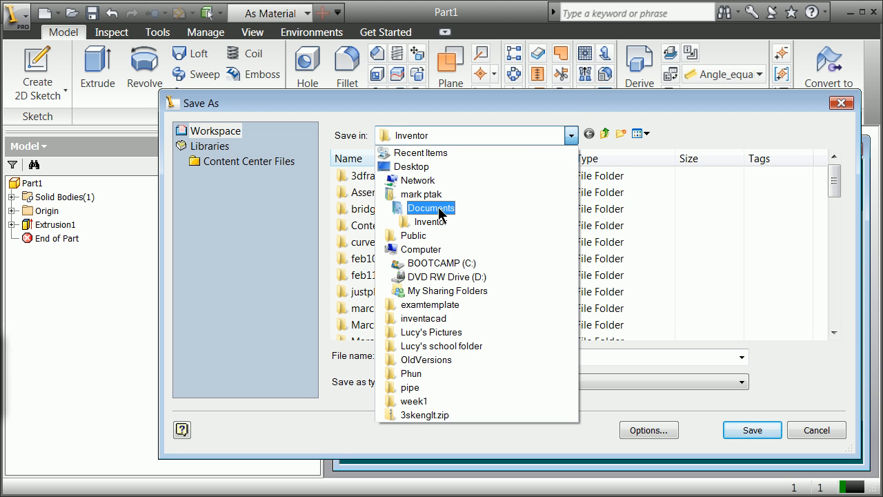
click(429, 221)
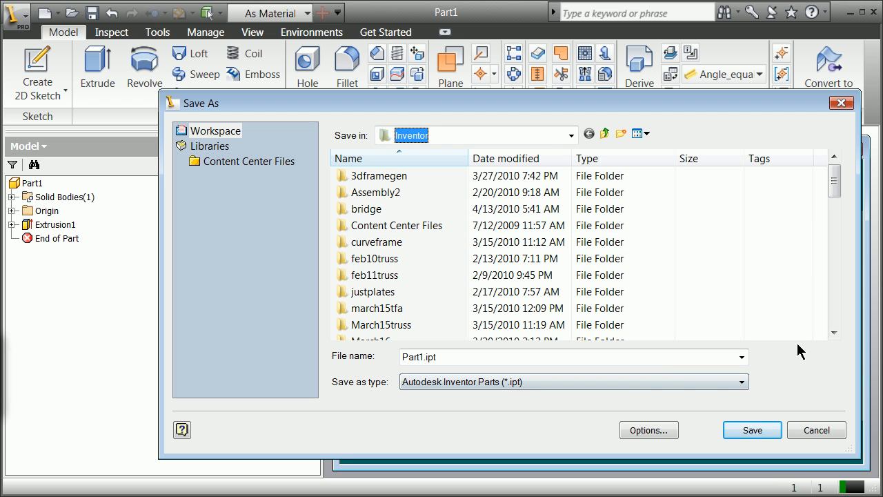
- Look through the existing folders and part files in the Inventor folder
click(835, 331)
click(834, 331)
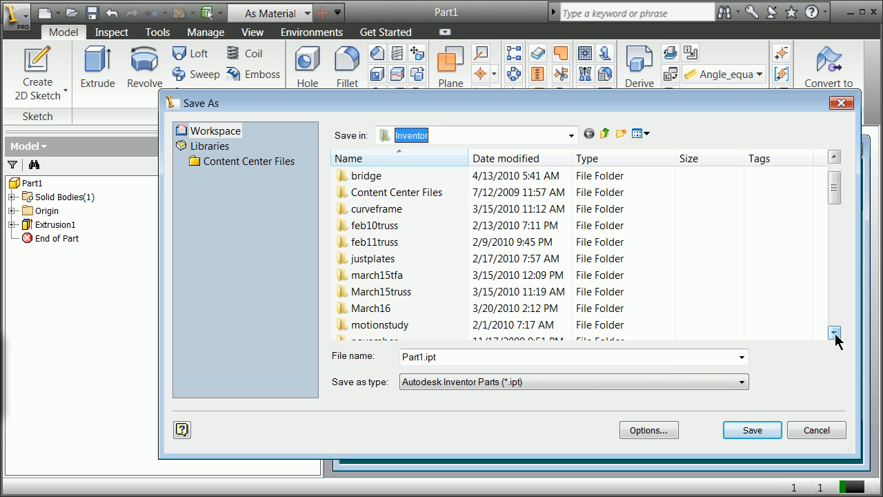
click(835, 333)
click(835, 332)
click(835, 332)
click(834, 332)
click(834, 332)
click(835, 332)
click(835, 332)
drag(835, 333, 834, 334)
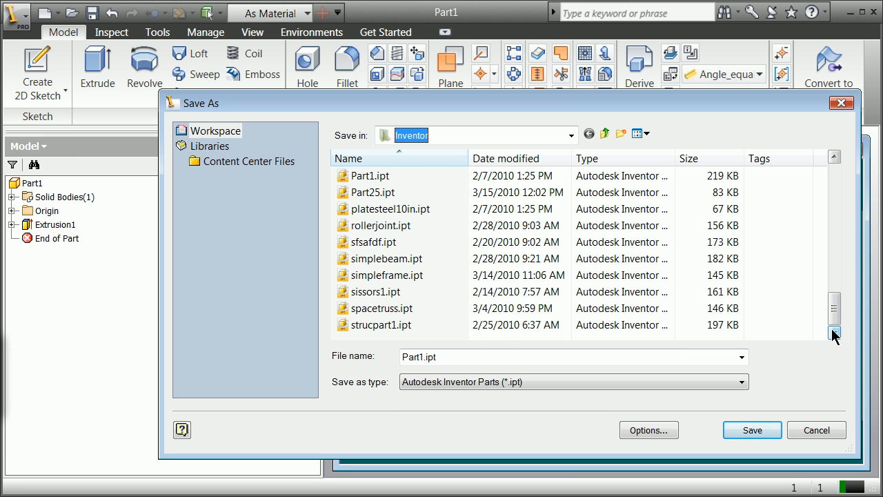
drag(838, 311, 824, 138)
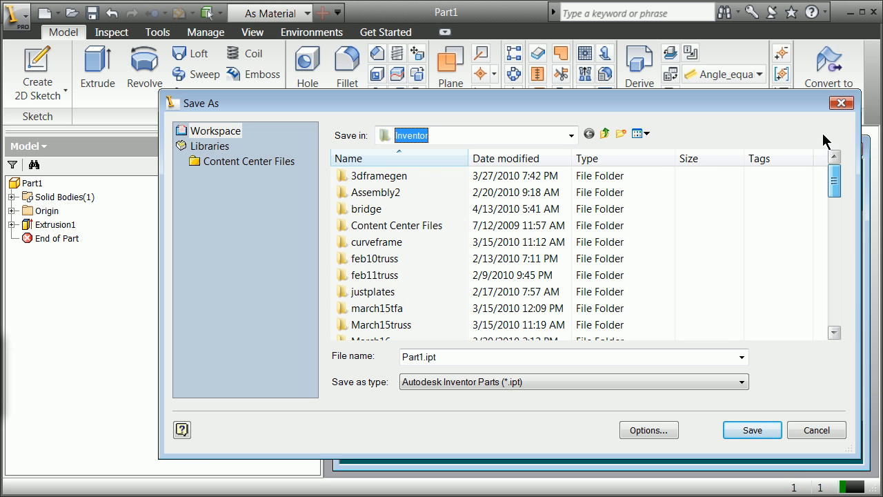
- Create a folder named mayproj1 inside the Inventor folder and save the part there as Part1.ipt
click(621, 133)
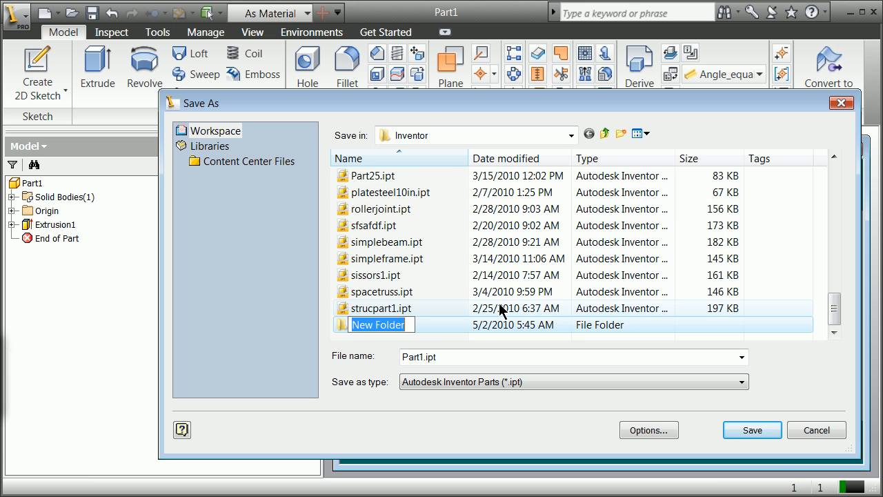
text(mayproj)
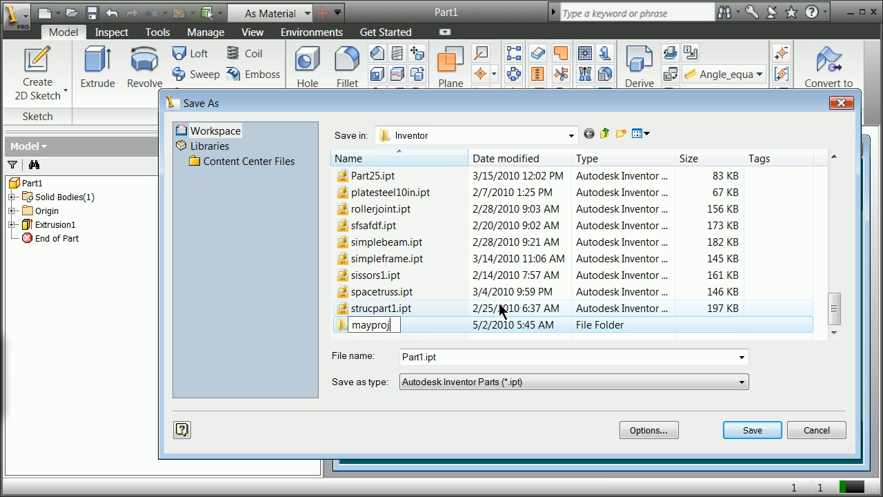
text(1)
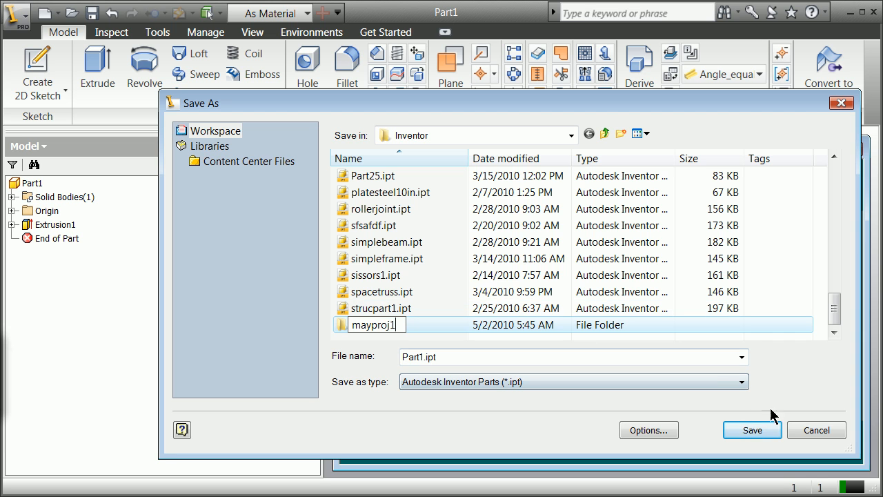
click(762, 433)
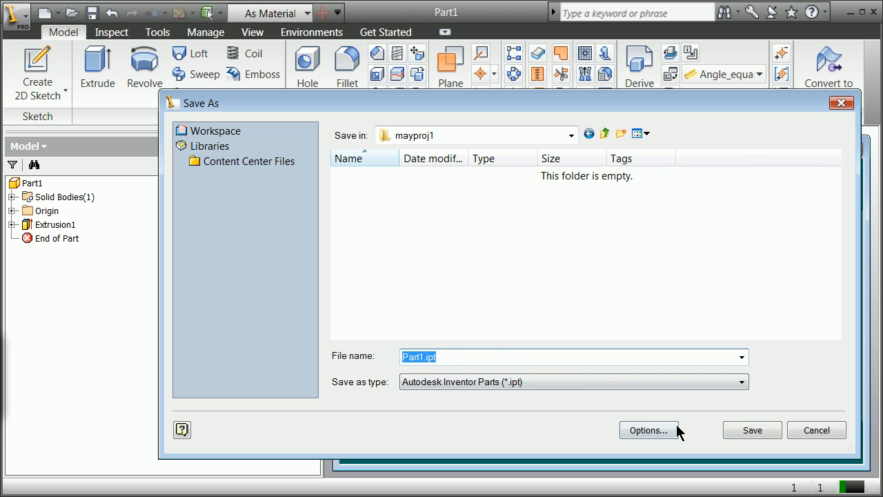
click(759, 429)
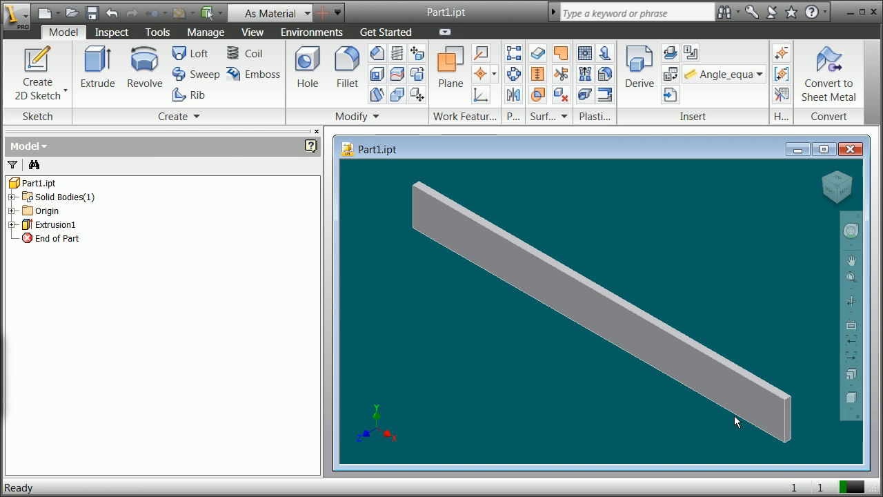
- Close the part and create a new assembly from the English Standard (in).iam template
click(23, 24)
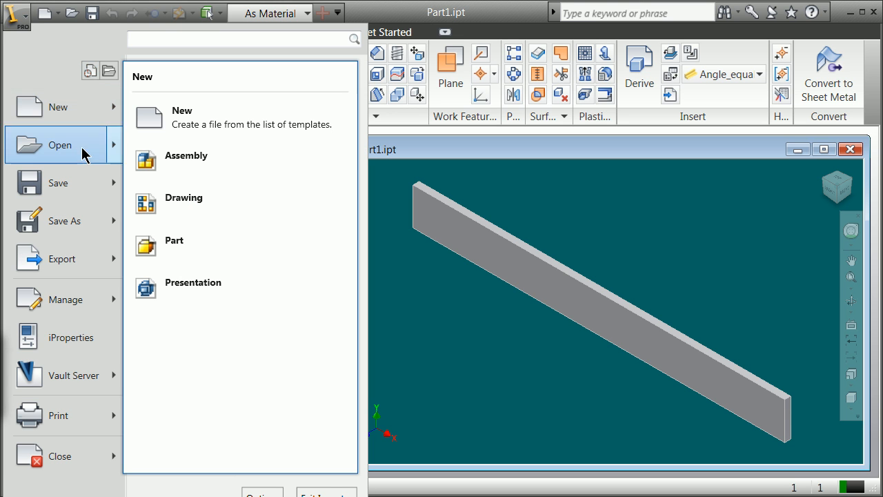
click(81, 460)
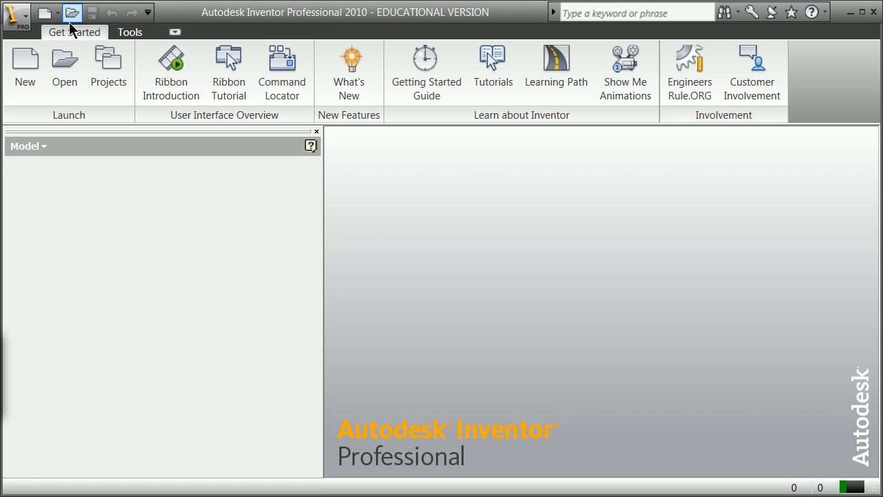
click(29, 25)
click(60, 115)
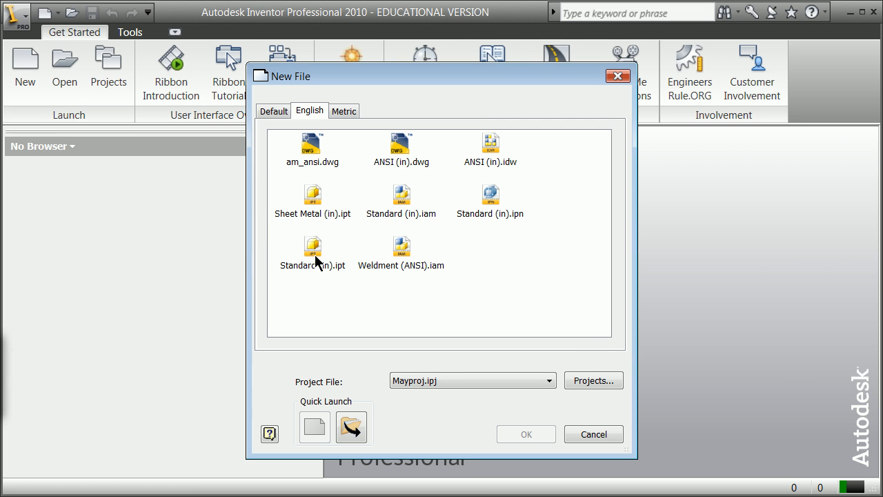
click(314, 248)
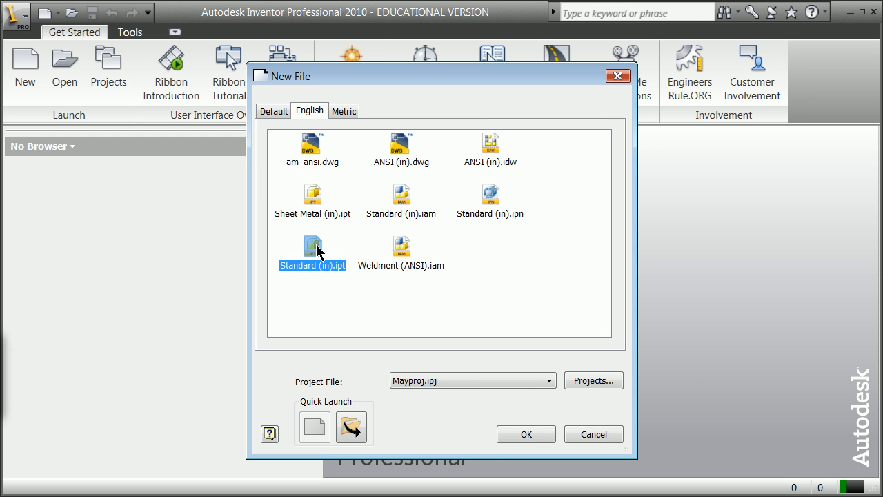
click(405, 194)
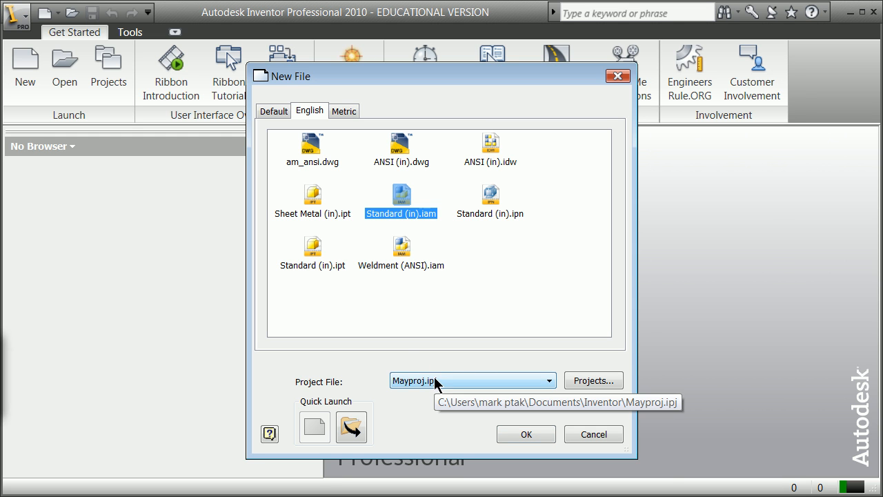
click(518, 433)
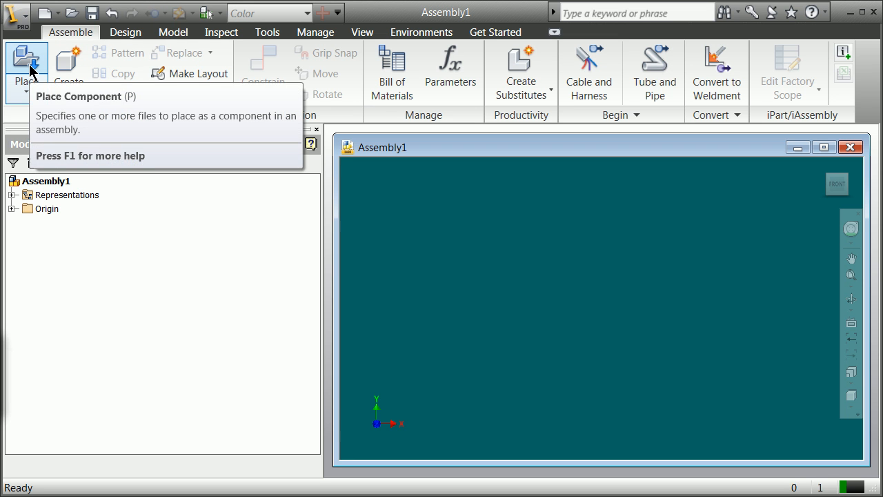
- Make the assembly origin's Center Point visible
click(12, 208)
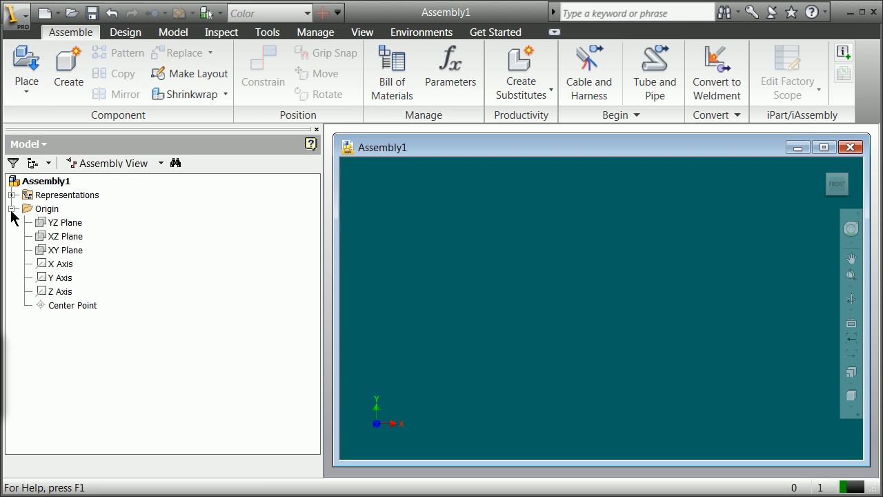
click(50, 306)
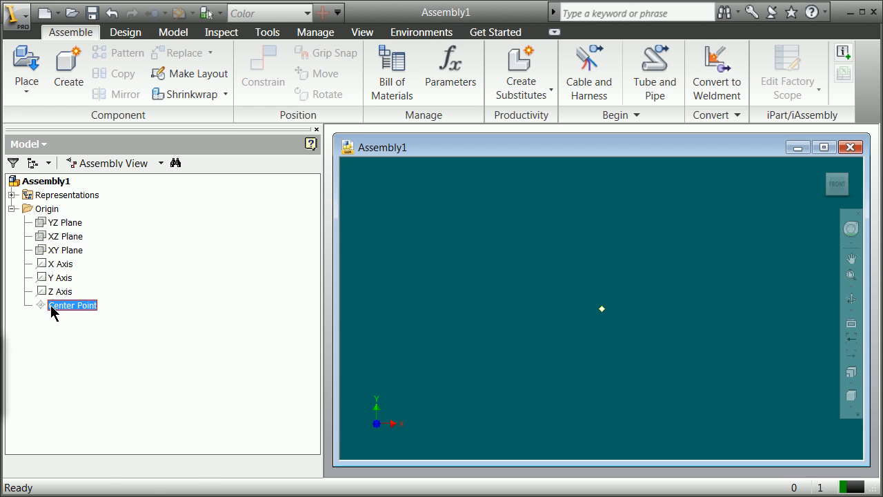
right_click(51, 305)
click(104, 393)
- Place a single instance of Part1.ipt from the mayproj1 folder into the assembly, accepting the educational watermark
click(39, 80)
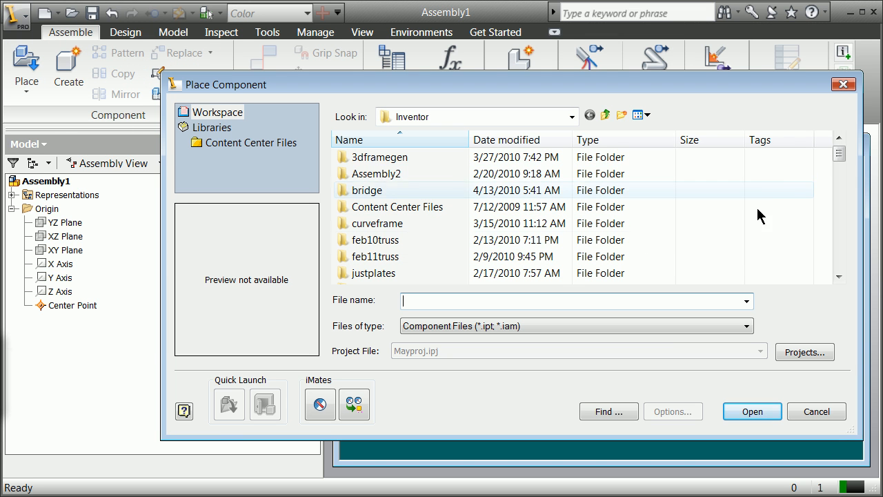
drag(849, 177, 848, 167)
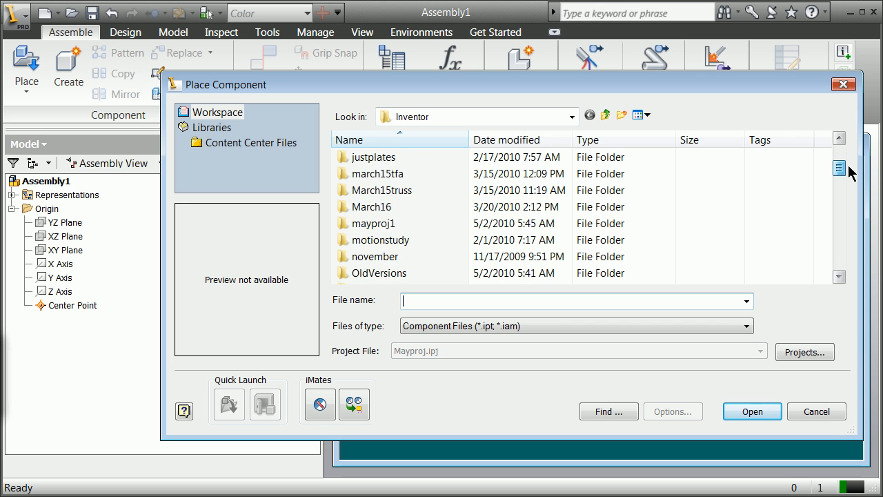
double_click(372, 221)
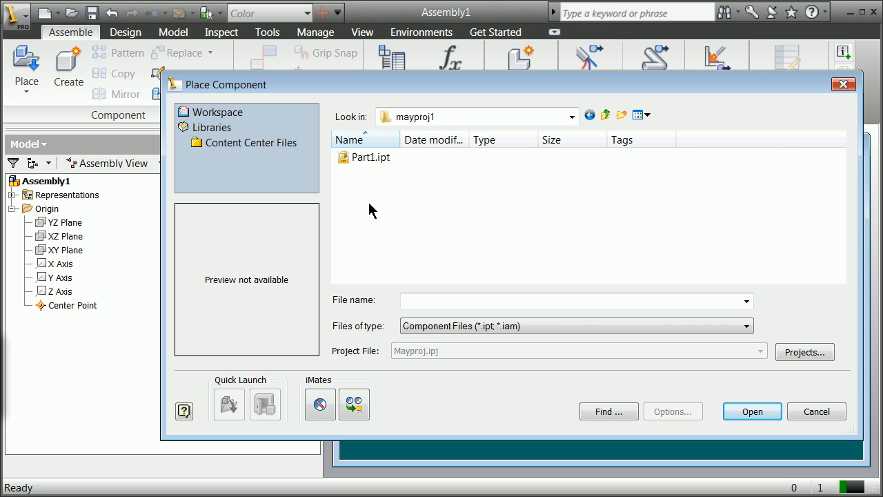
click(371, 161)
click(734, 409)
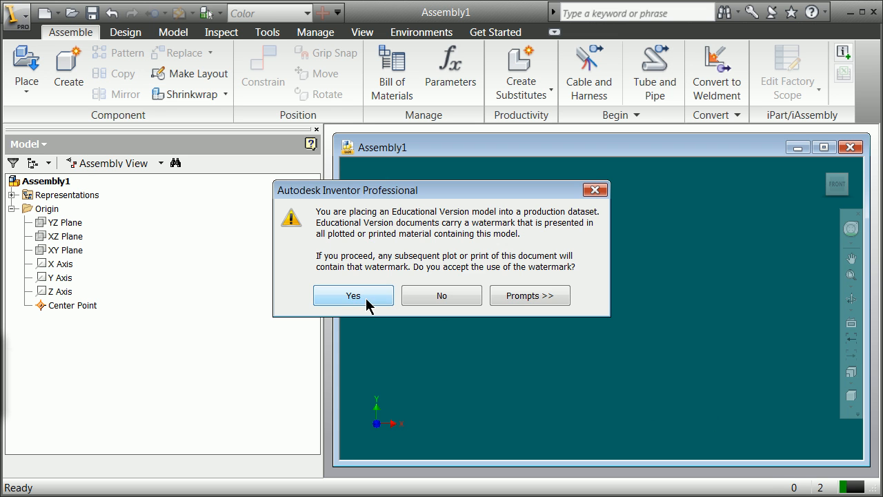
click(368, 302)
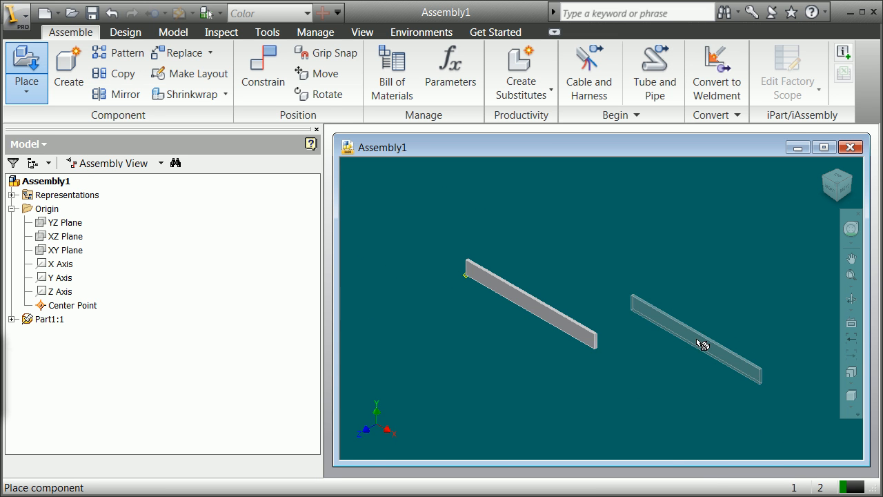
scroll(636, 295, down, 2)
right_click(636, 294)
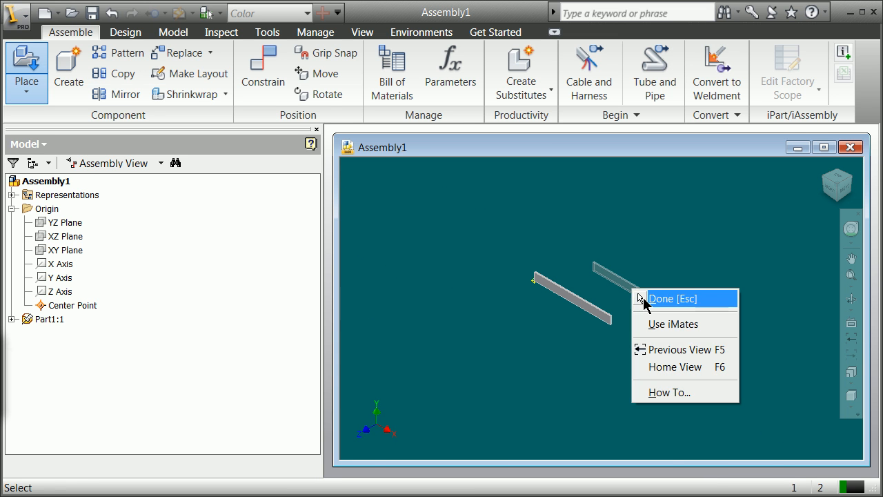
click(672, 299)
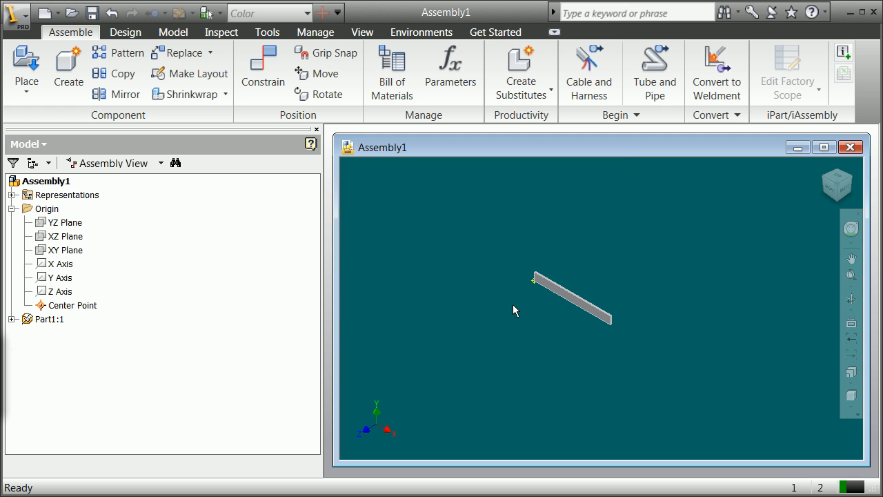
- Make the Center Point in Part1:1's own Origin folder visible
click(11, 318)
click(25, 333)
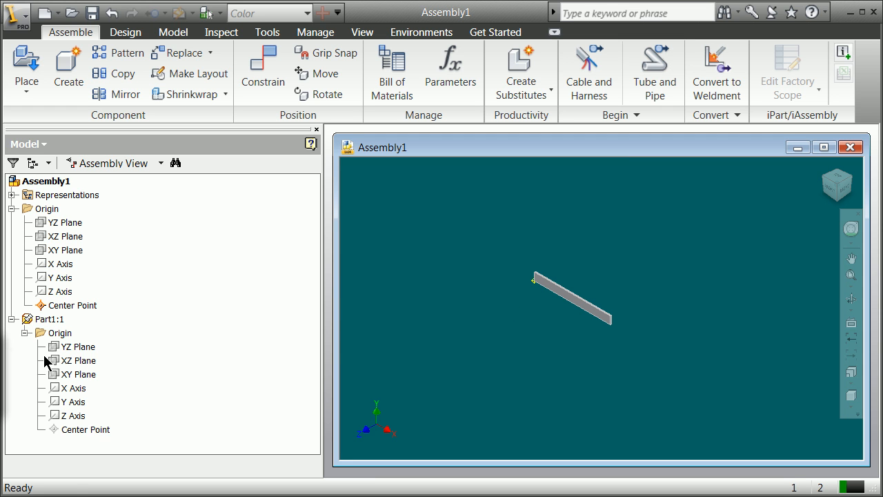
click(62, 430)
right_click(62, 436)
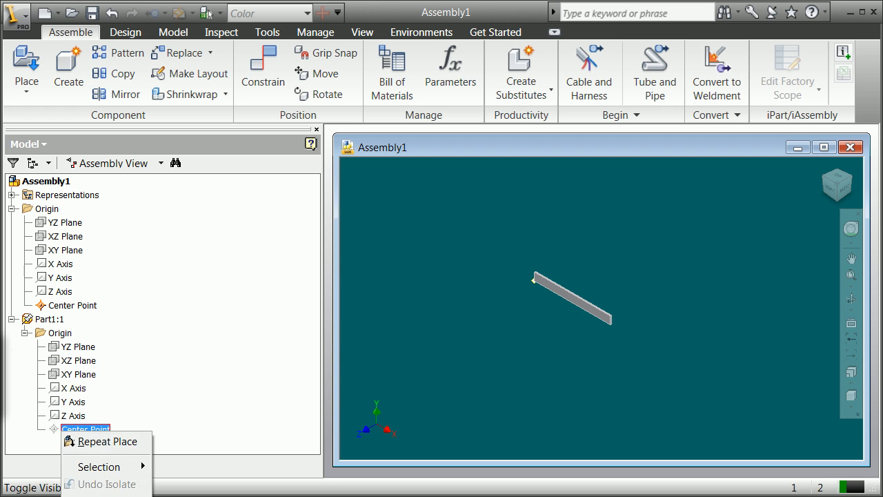
click(420, 398)
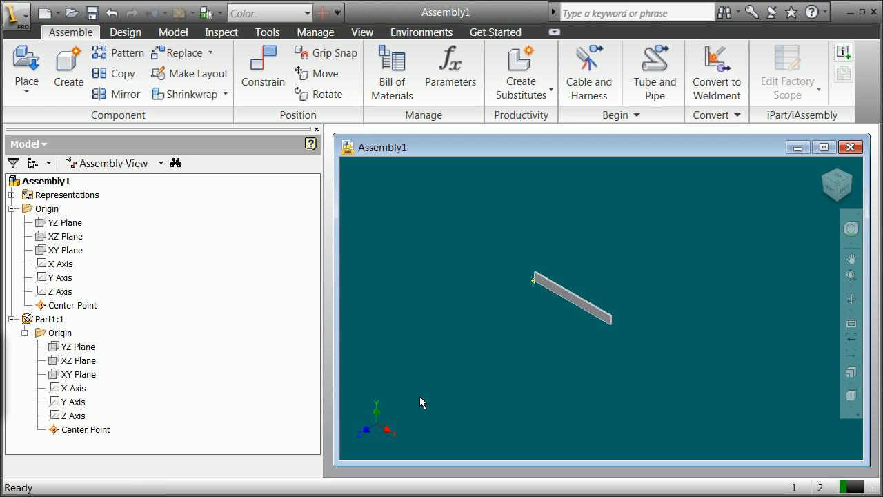
- Examine the end corner of the board where the part and assembly center points meet
click(564, 302)
scroll(564, 301, up, 5)
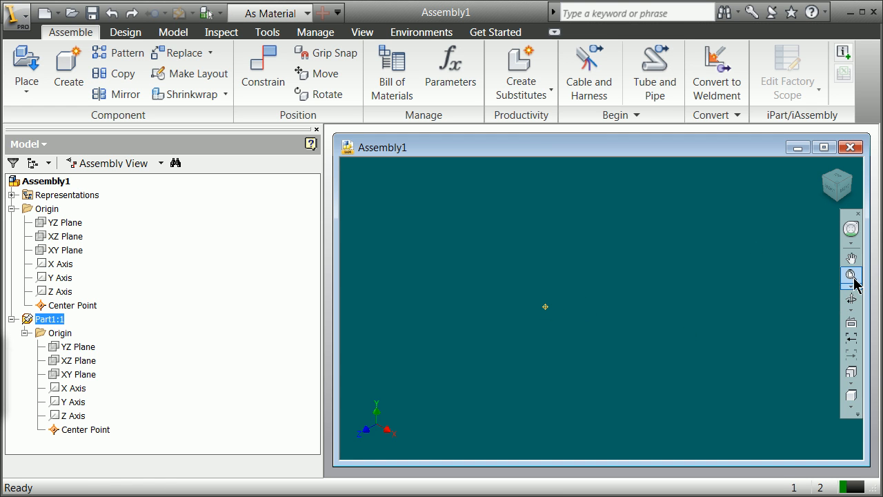
scroll(611, 310, down, 5)
scroll(610, 310, down, 3)
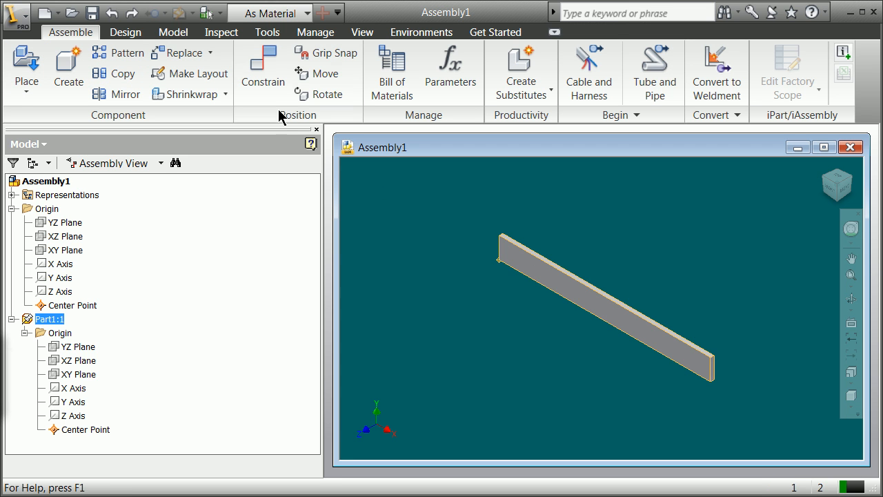
scroll(510, 252, down, 5)
scroll(494, 269, up, 5)
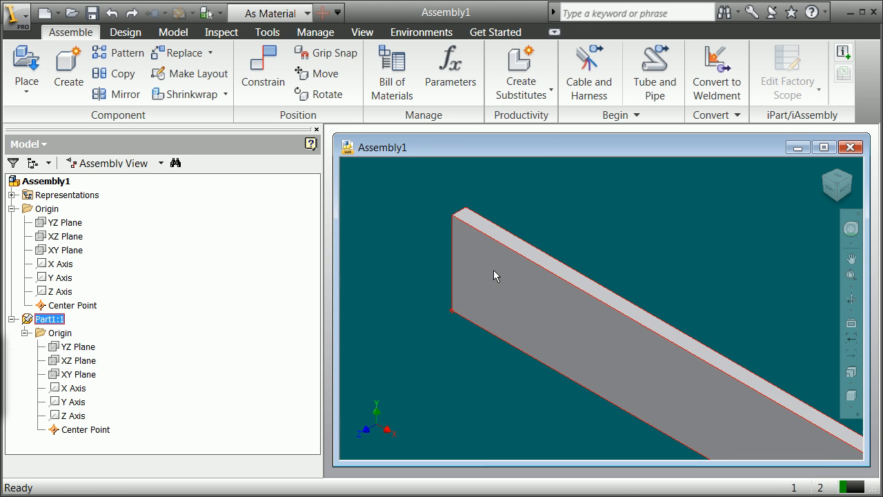
click(450, 310)
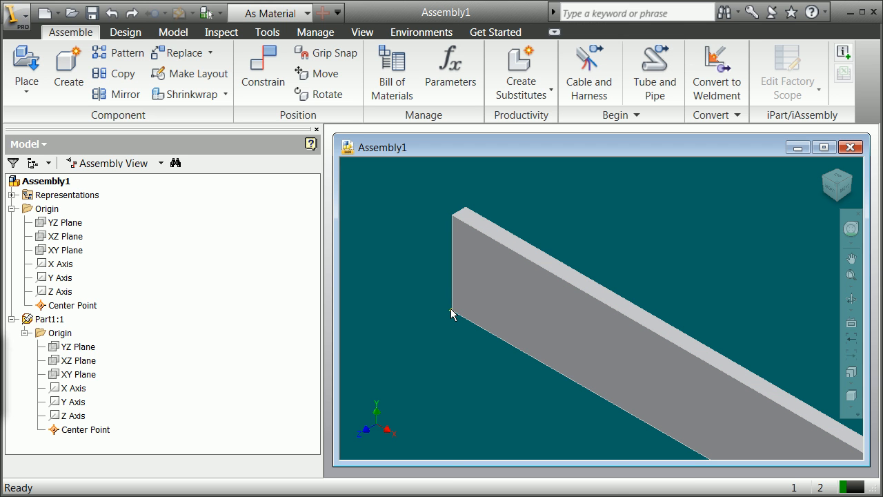
right_click(449, 314)
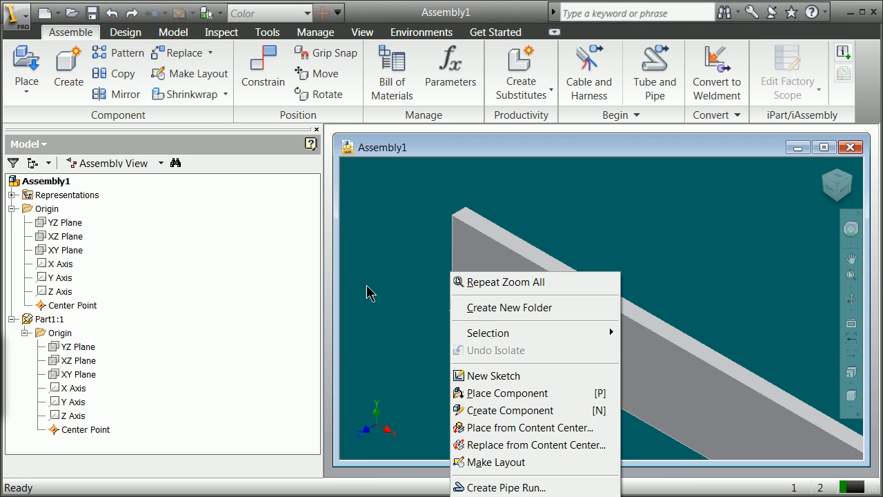
click(408, 227)
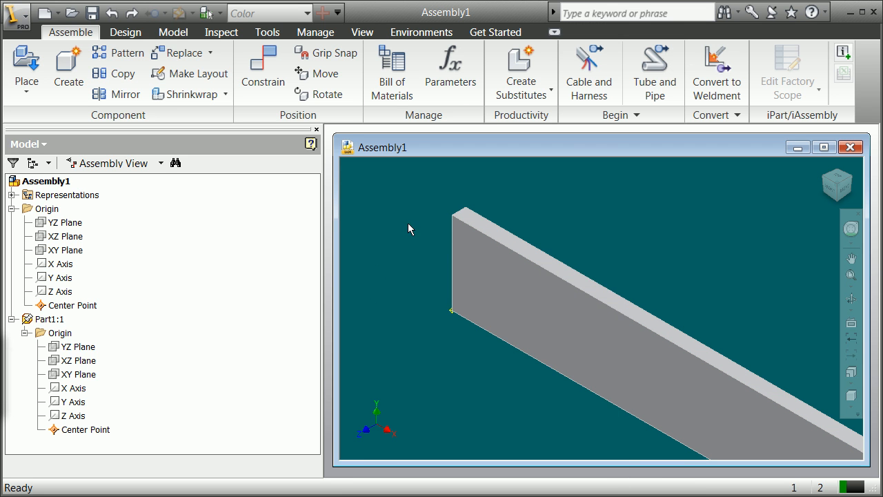
- Turn off Grounded for Part1:1 and pull the board away from the assembly's center point
click(28, 322)
right_click(29, 321)
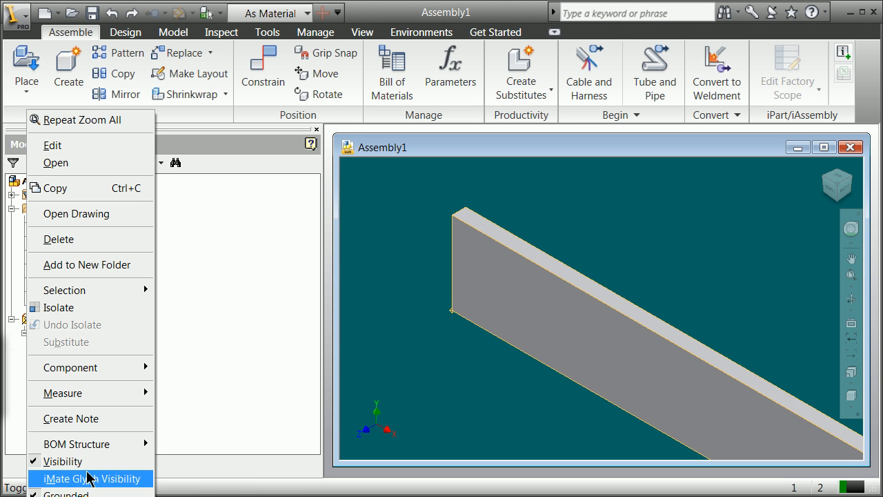
click(66, 494)
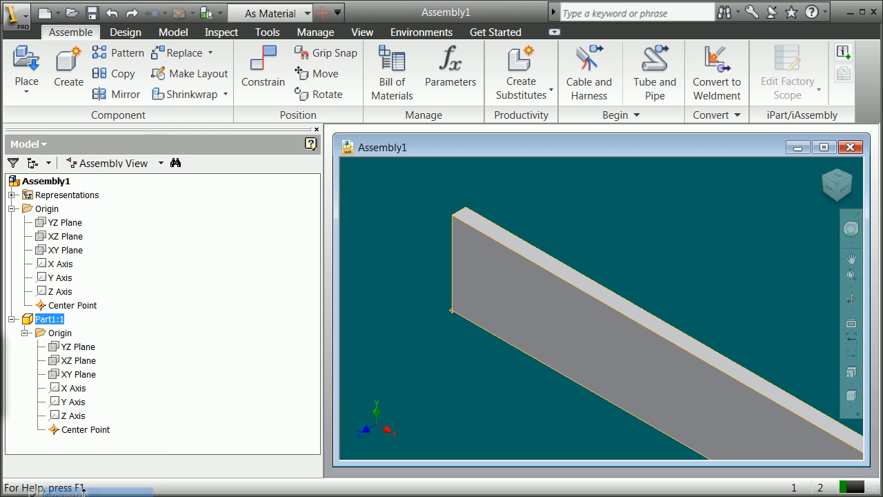
drag(503, 278, 650, 256)
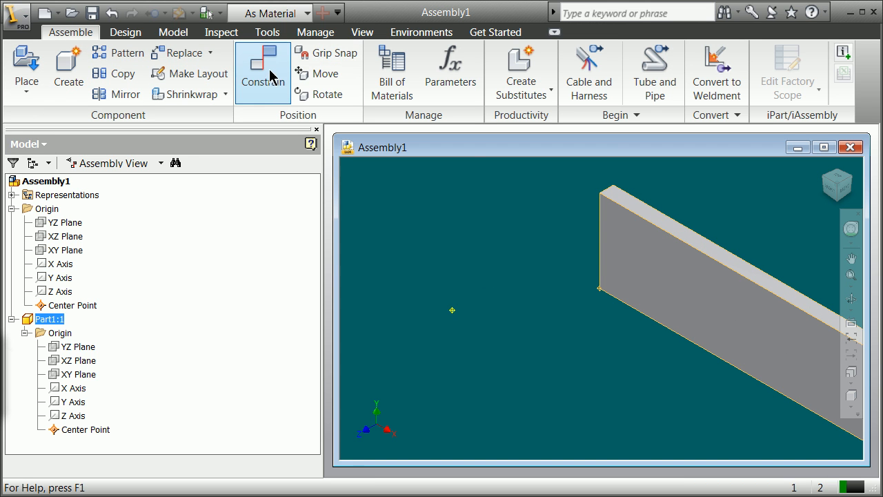
- Use Grip Snap to move the board freely by its corner center point onto the assembly's Center Point
click(315, 57)
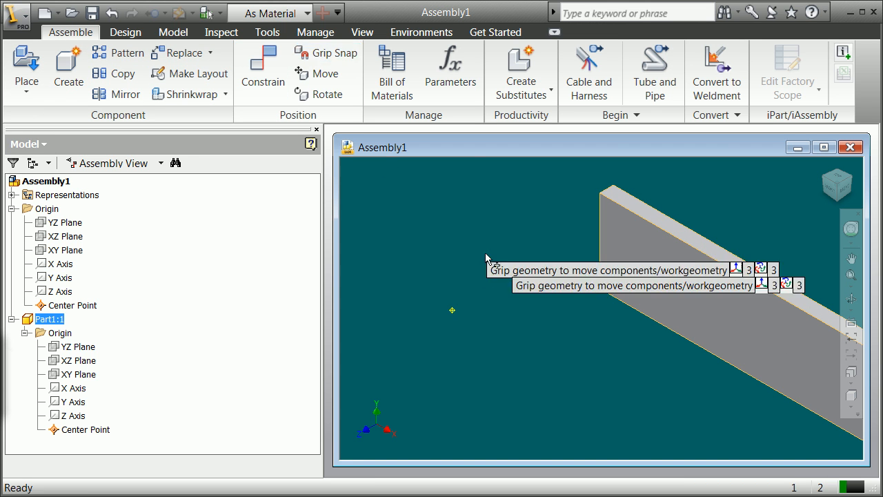
click(600, 290)
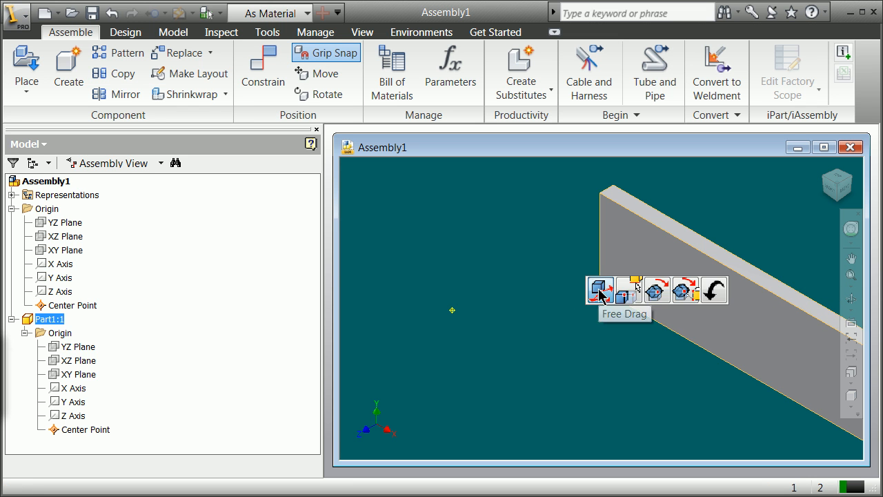
click(453, 312)
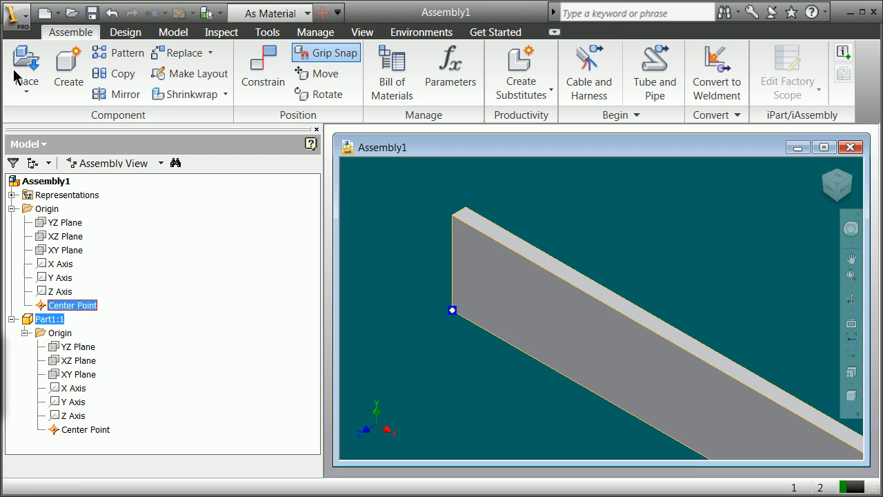
right_click(388, 196)
click(432, 204)
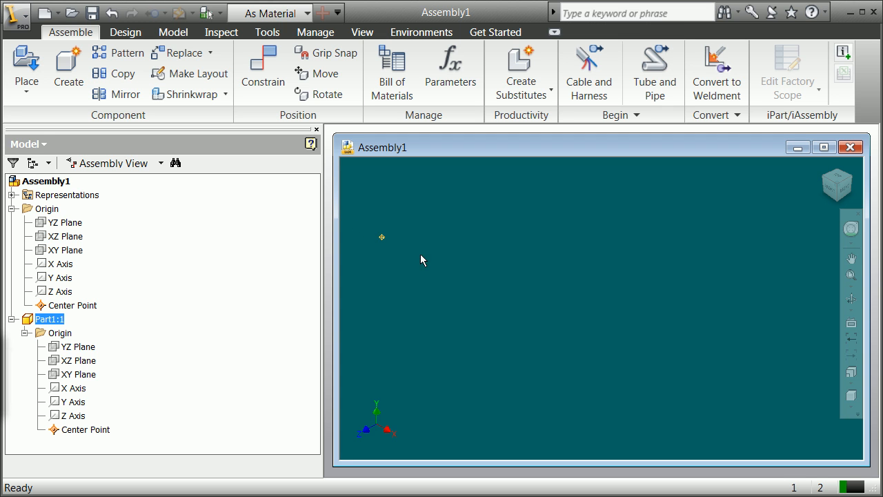
- Create the in-place component Part2 from Standard.ipt in the mayproj1 folder, with its sketch plane constrained to the board's large front face
scroll(372, 228, down, 3)
scroll(439, 299, down, 5)
scroll(422, 249, up, 3)
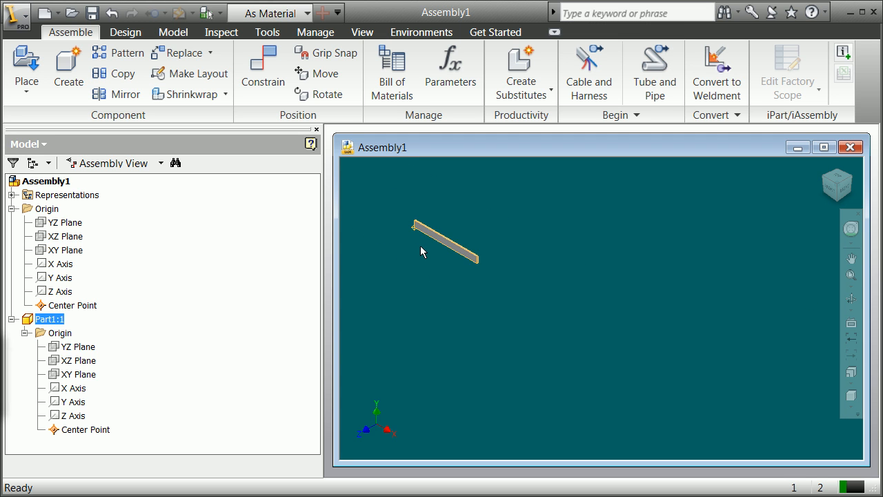
scroll(393, 215, down, 5)
scroll(393, 220, down, 2)
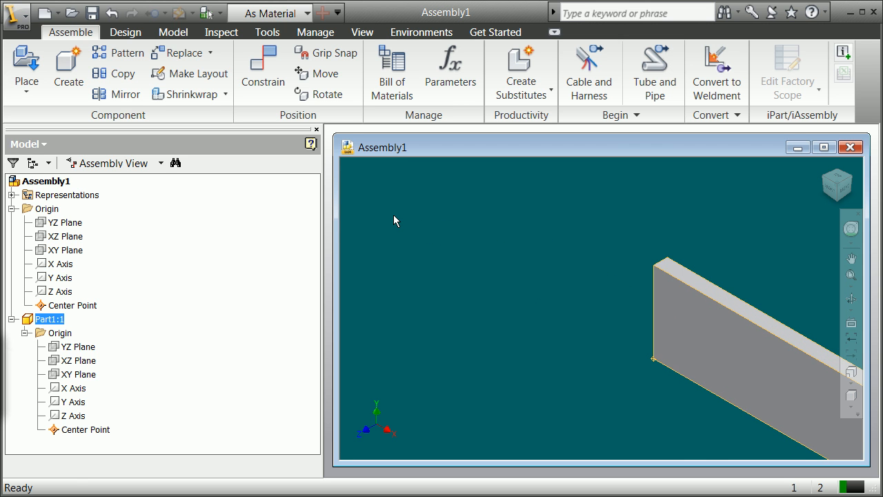
click(72, 72)
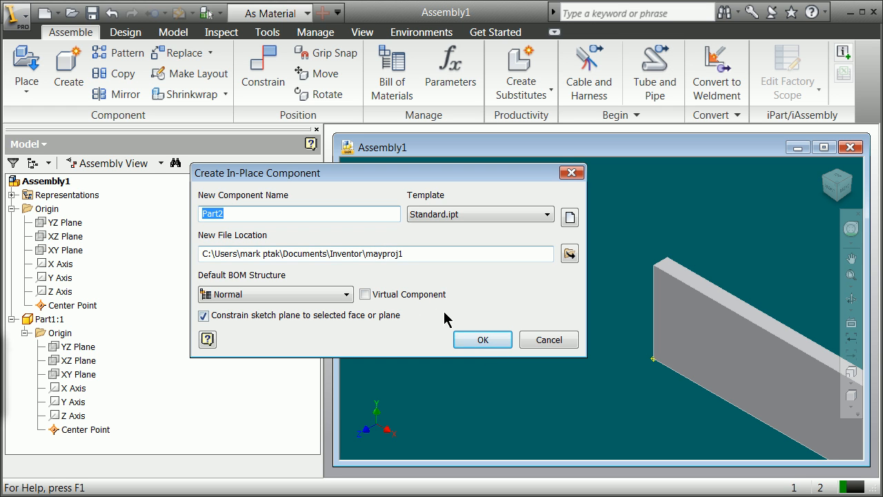
click(469, 342)
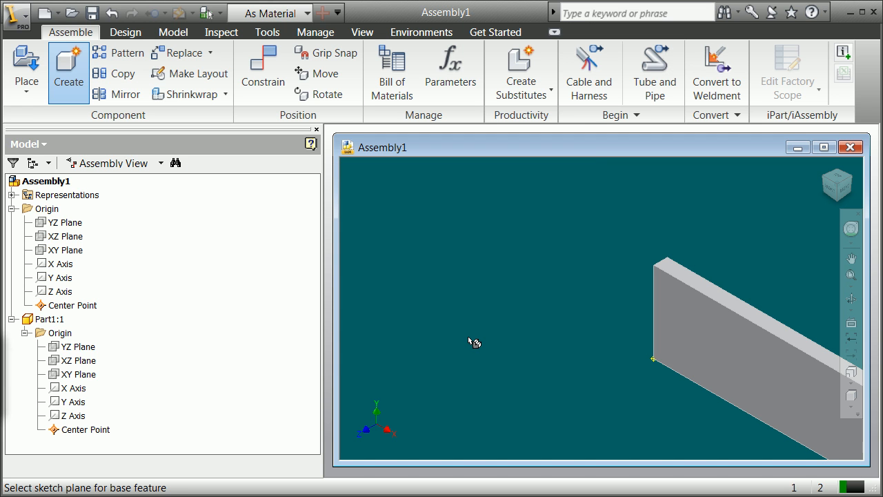
click(725, 331)
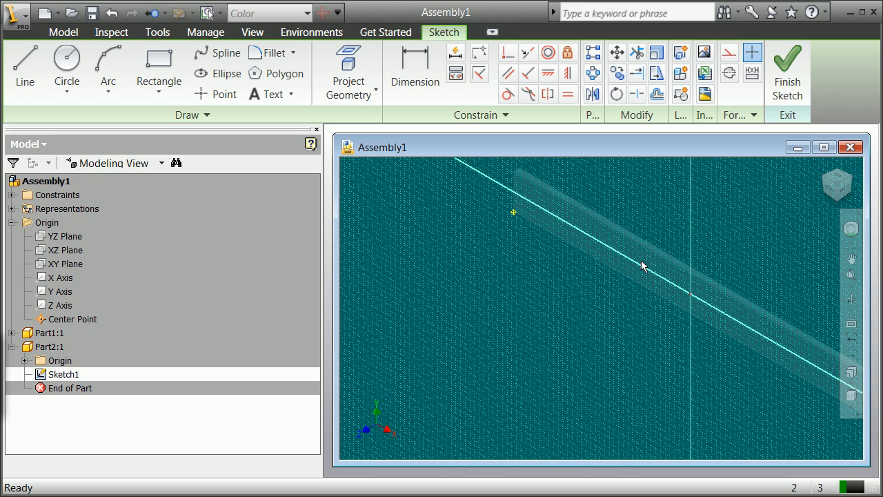
- Project the outline of the board's front face into the Part2 sketch
scroll(500, 172, up, 3)
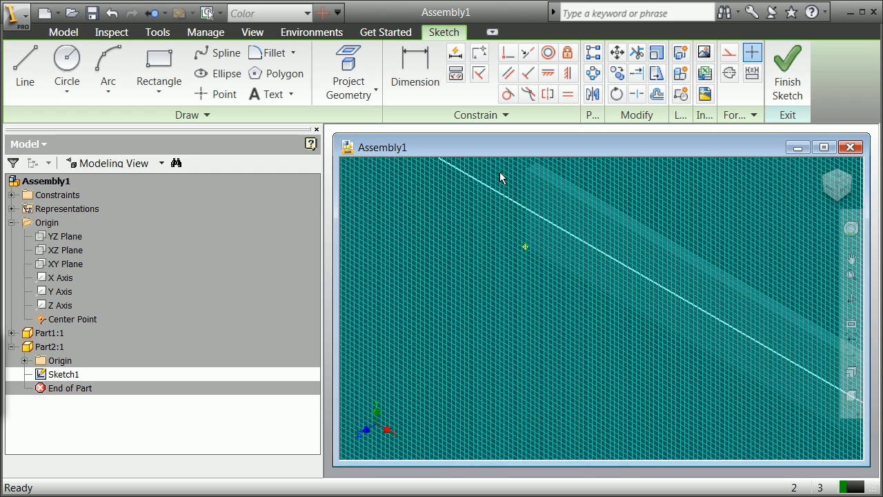
scroll(500, 172, up, 3)
scroll(498, 163, down, 6)
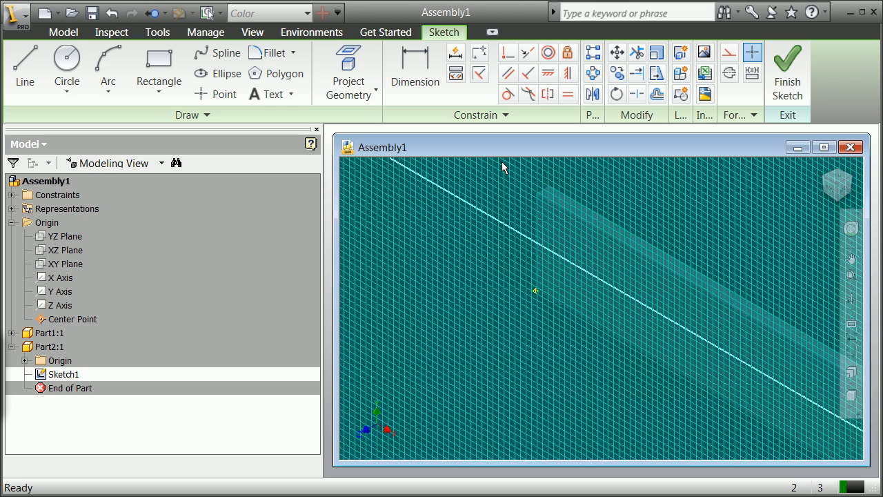
scroll(502, 168, up, 2)
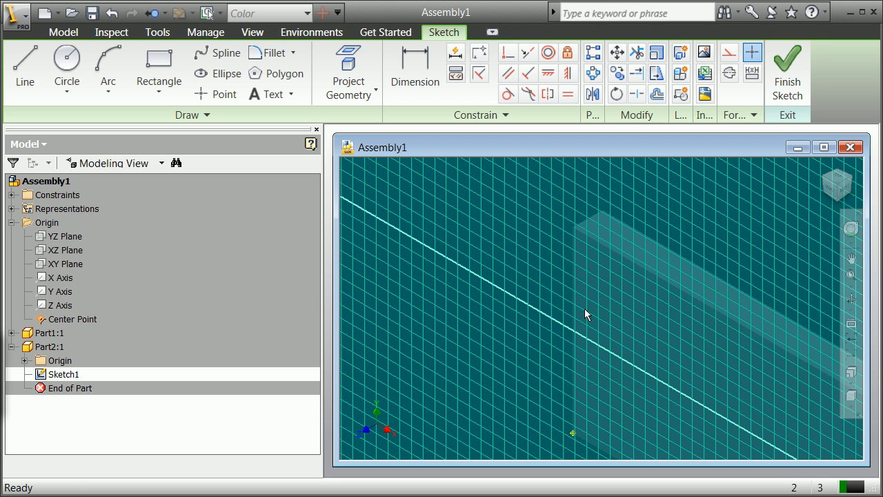
click(349, 60)
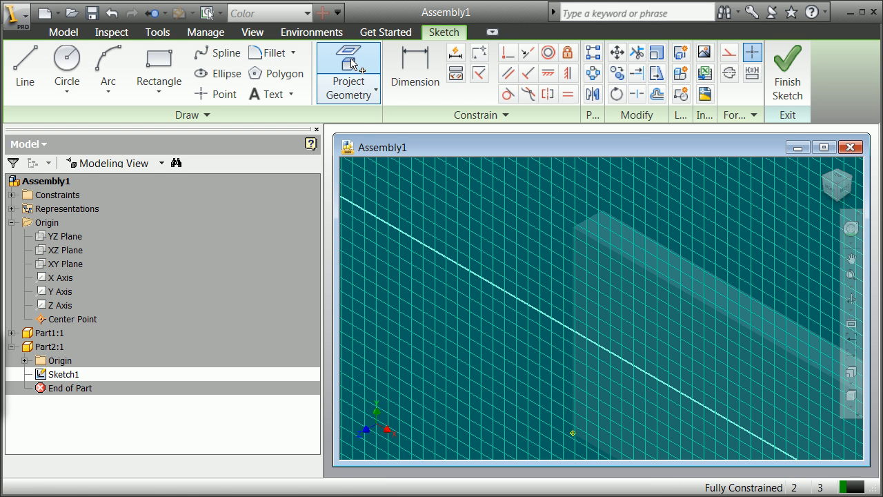
click(631, 274)
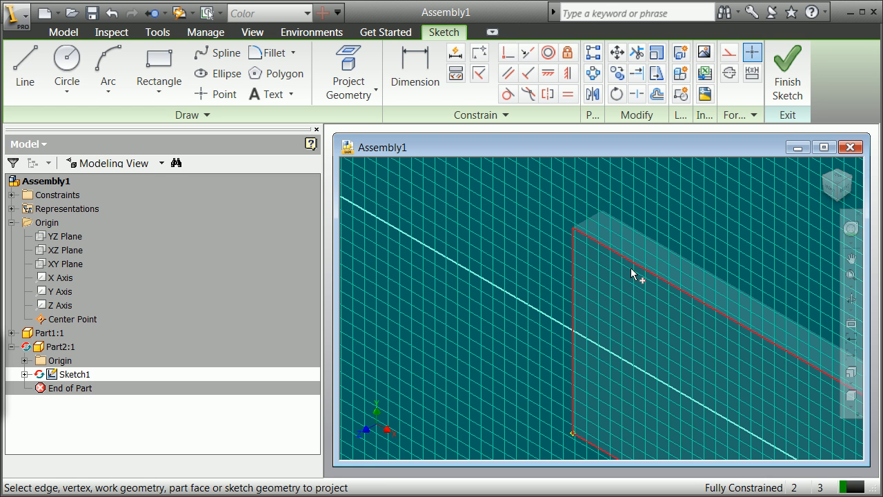
right_click(538, 235)
click(563, 245)
- Face the front of the sketch and draw a rectangle about 610 mm wide outward from the board's left end, matching the board's height
scroll(540, 245, up, 3)
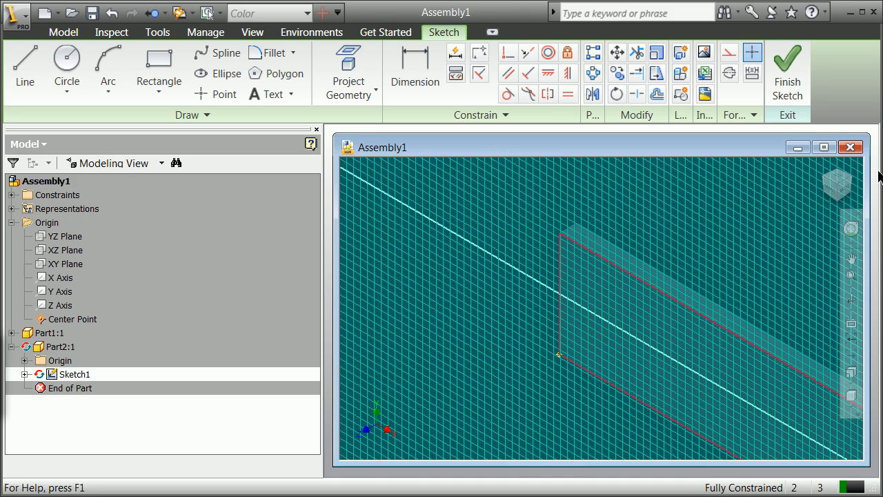
click(832, 191)
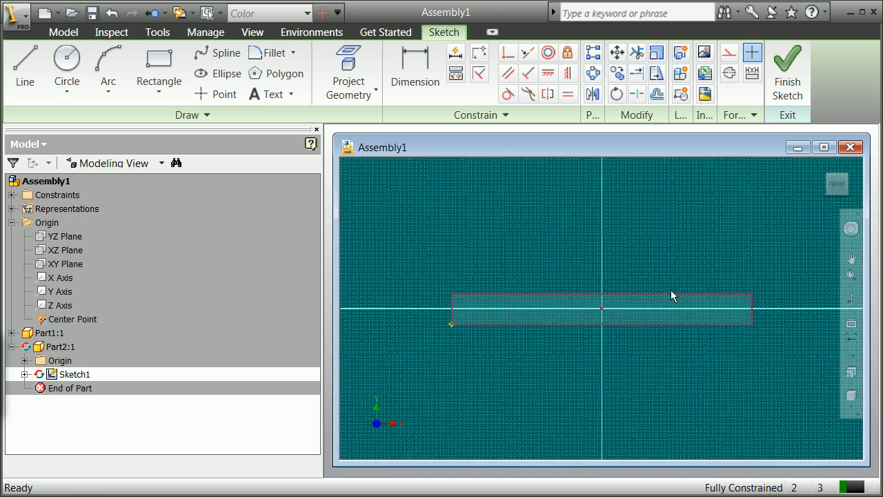
scroll(558, 367, up, 5)
scroll(457, 349, down, 6)
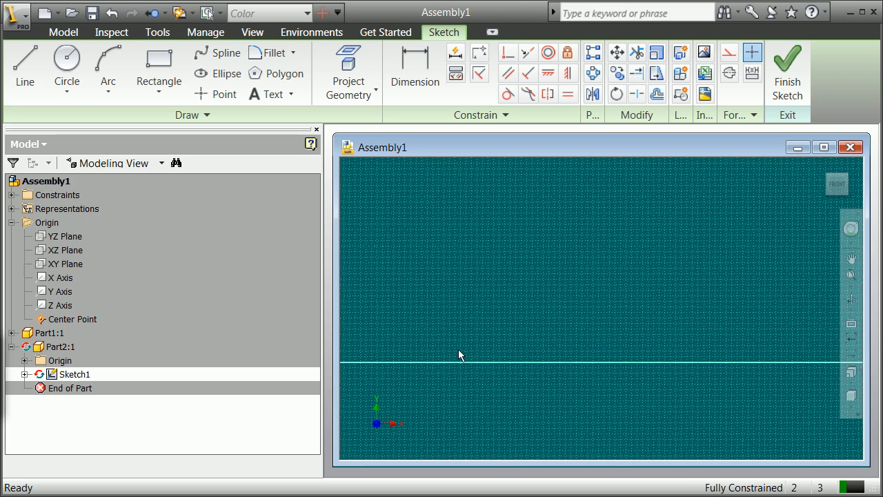
scroll(648, 283, up, 4)
scroll(671, 285, down, 4)
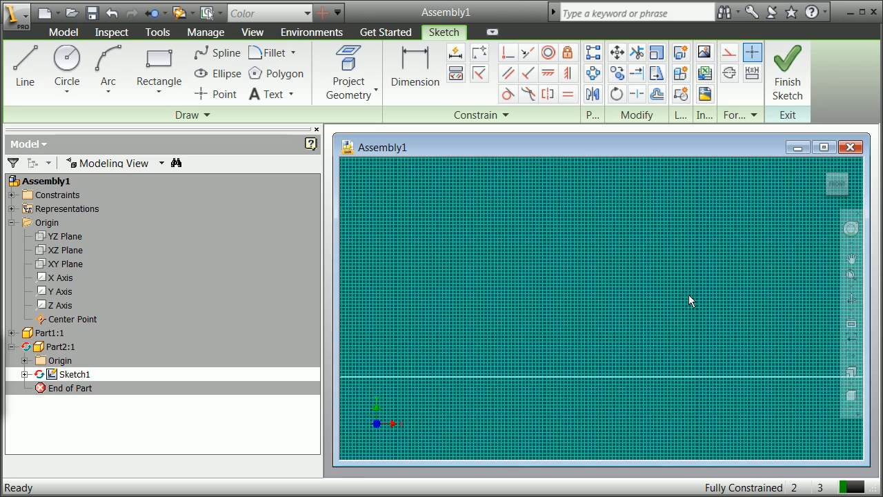
scroll(688, 299, up, 5)
scroll(764, 327, down, 4)
scroll(769, 331, down, 3)
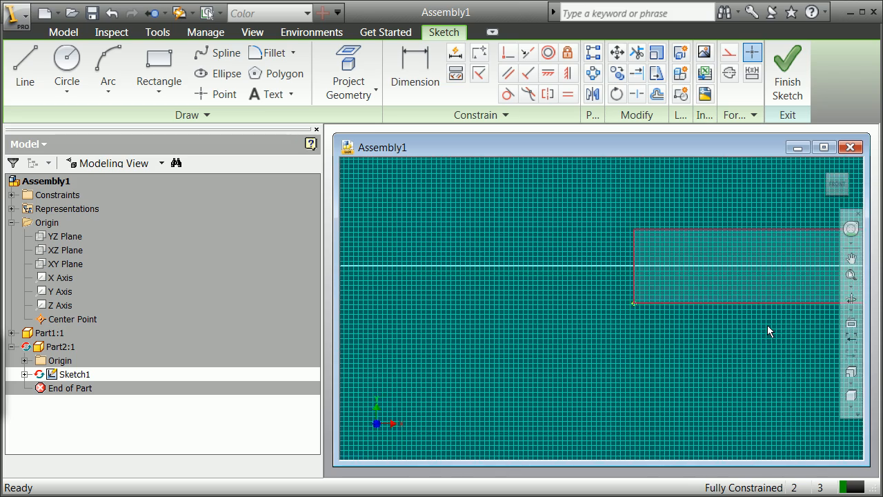
click(157, 56)
click(633, 302)
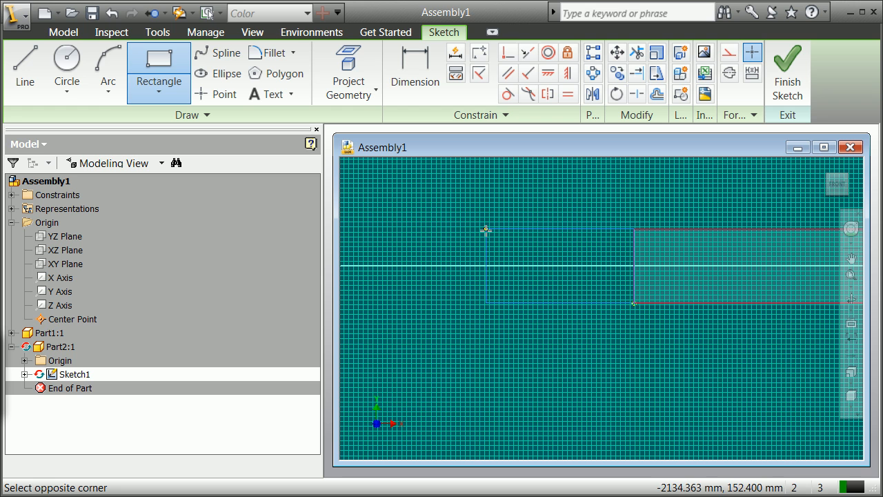
click(485, 230)
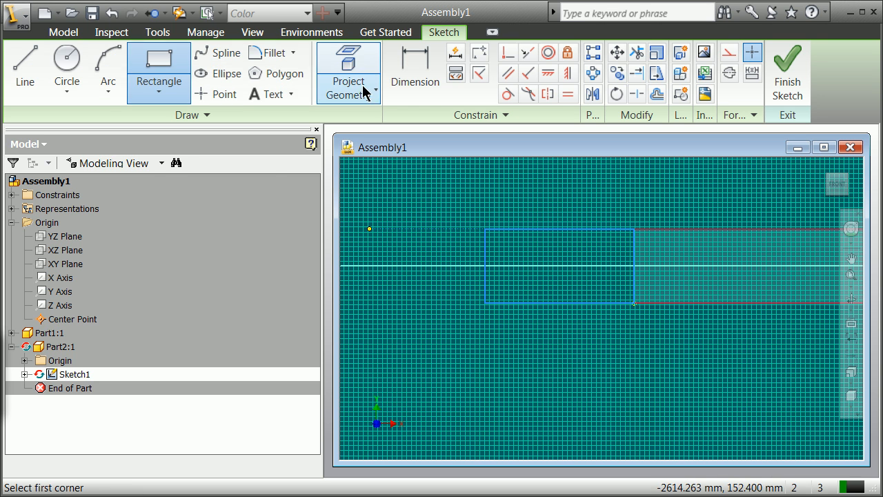
- Dimension the length of the rectangle's lower edge and set it to 120 in
click(405, 82)
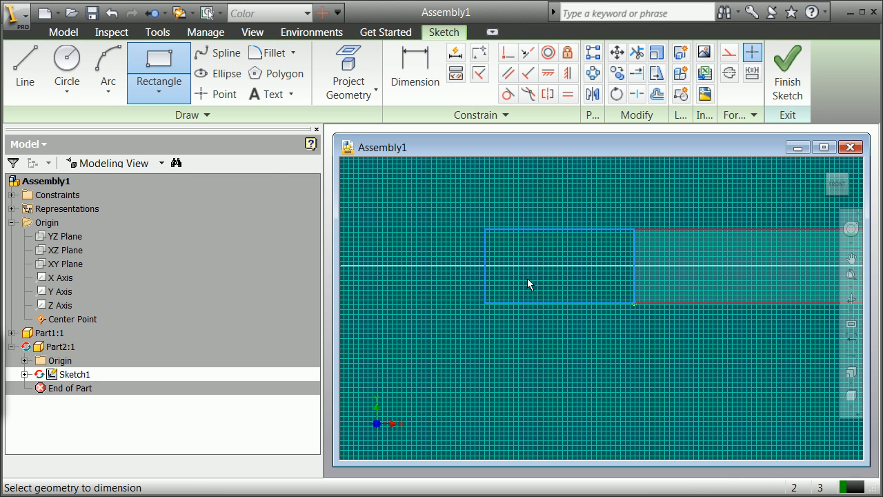
click(561, 304)
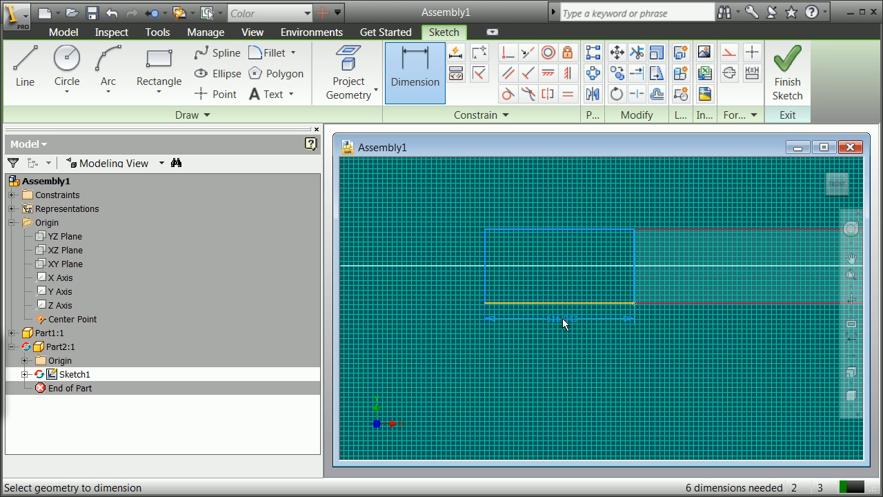
click(562, 317)
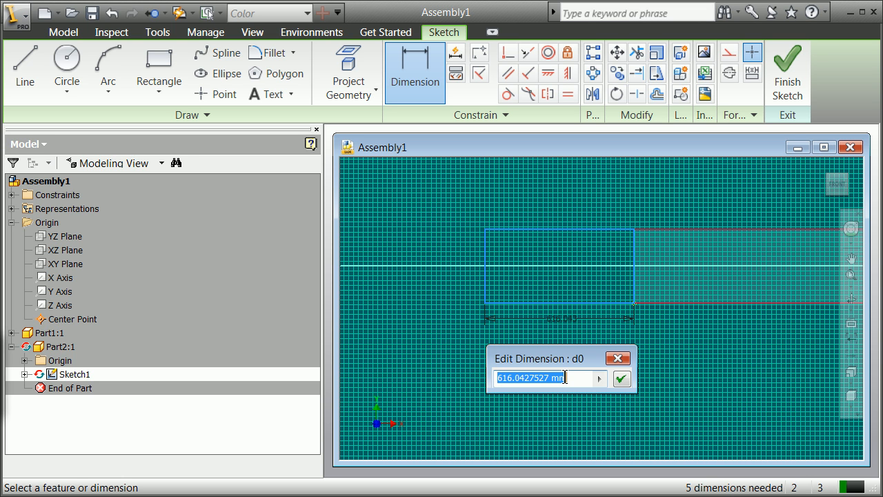
text(12)
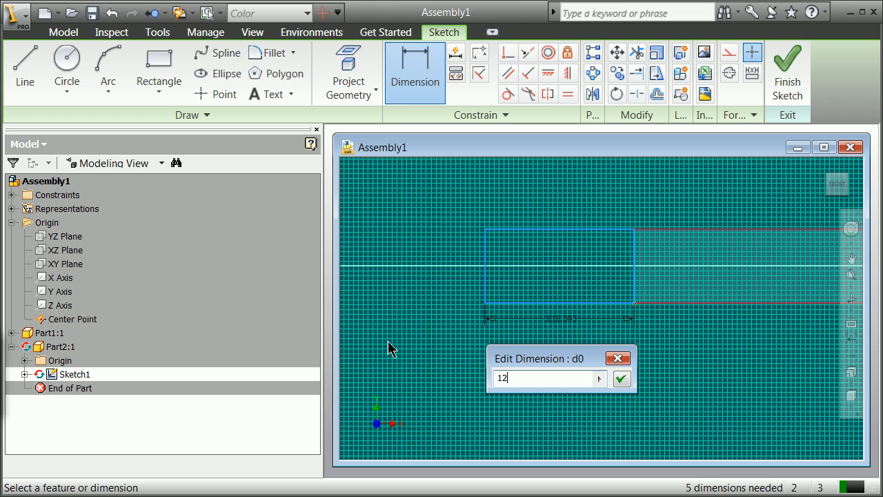
text(0 in)
click(621, 378)
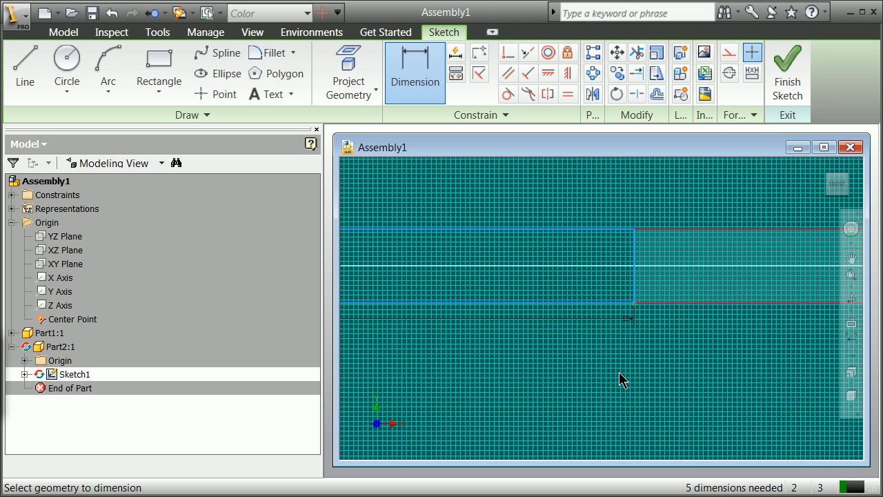
- Try to add a height dimension to the rectangle's edge shared with the board
click(633, 282)
text(120)
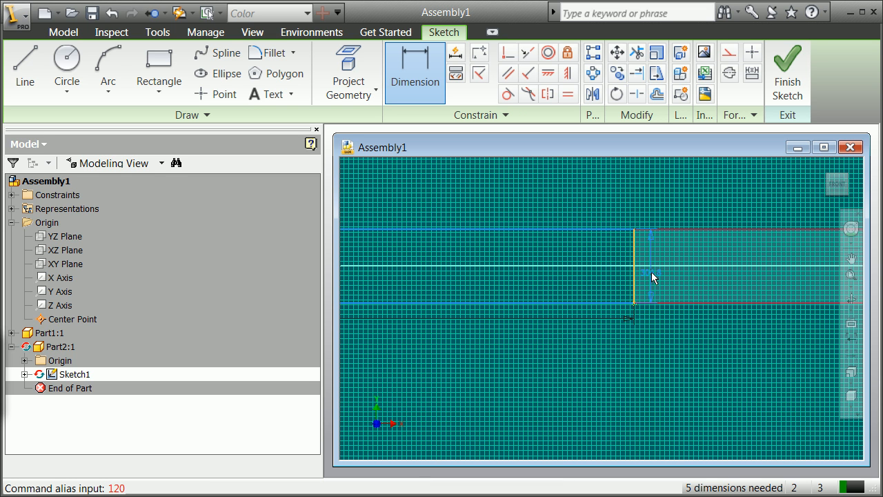
key(Return)
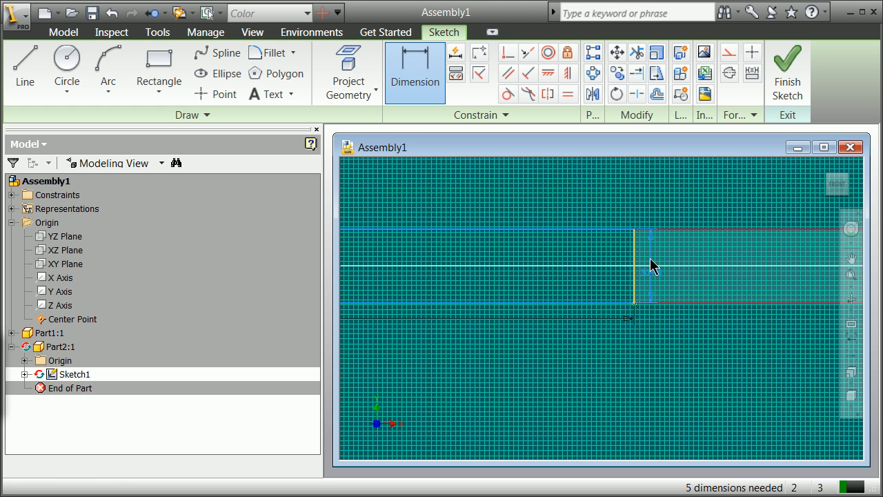
click(651, 269)
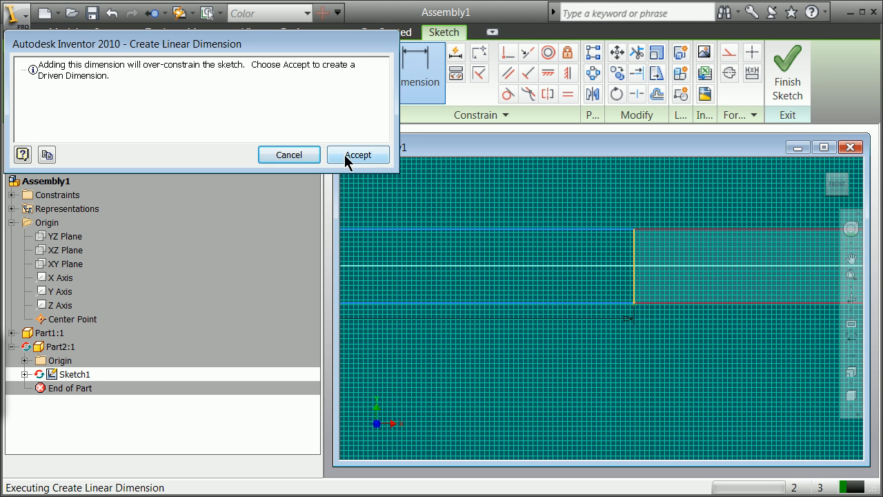
click(301, 155)
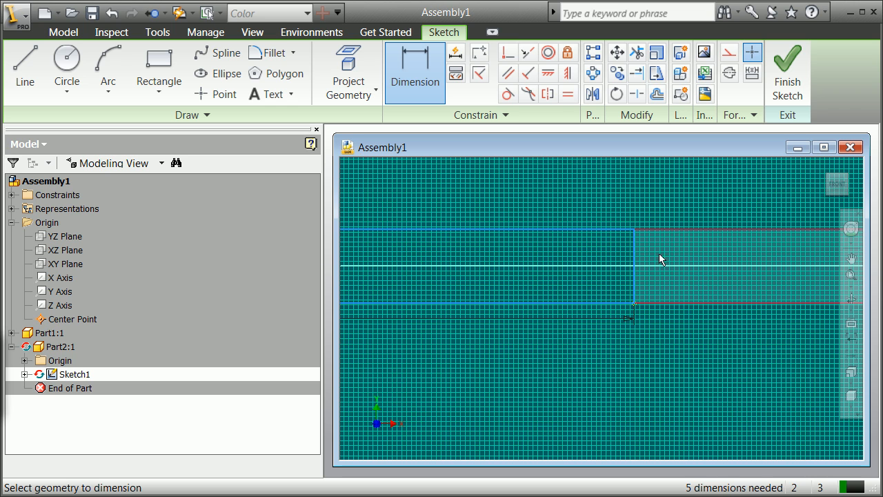
- Finish the Part2 sketch and switch to the isometric view
scroll(633, 237, up, 2)
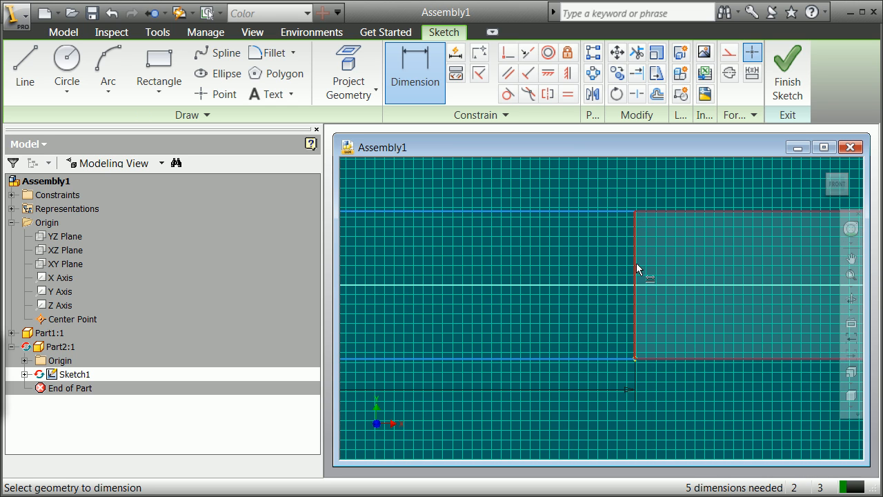
scroll(636, 267, down, 6)
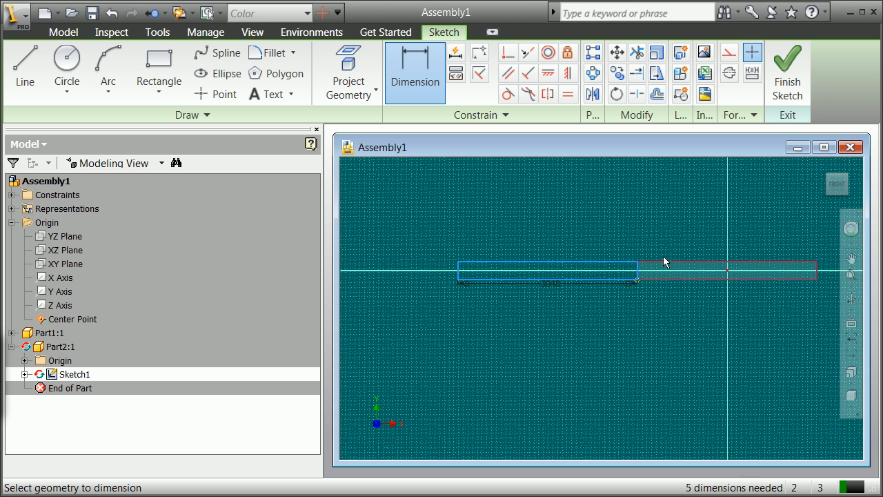
click(787, 77)
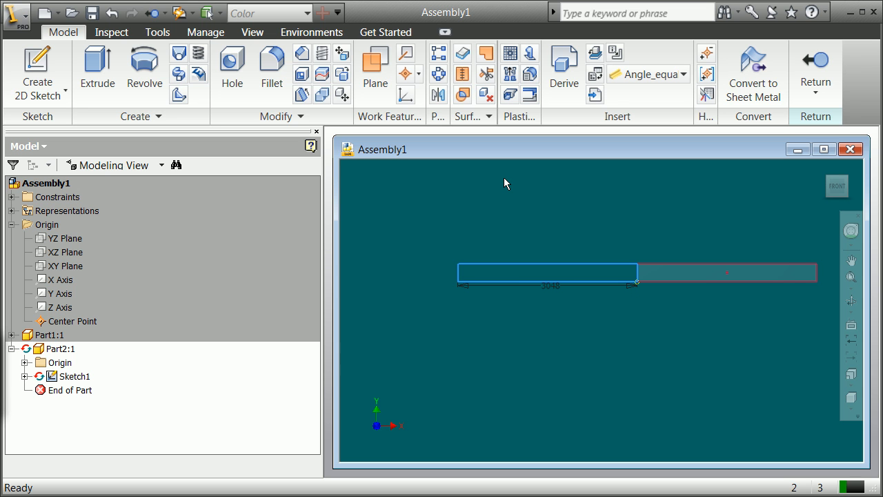
key(F6)
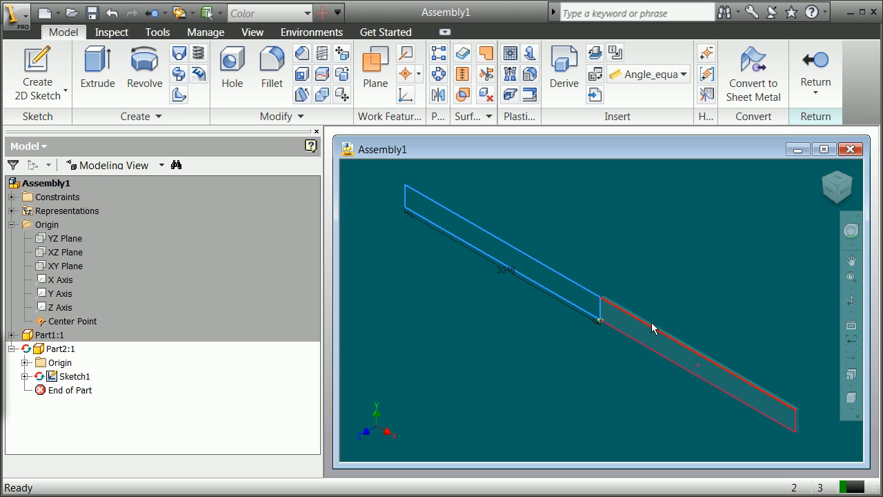
- Extrude the new rectangle beside the board 2 in as a solid, going backward to match the board's thickness direction
click(97, 69)
click(233, 213)
double_click(205, 185)
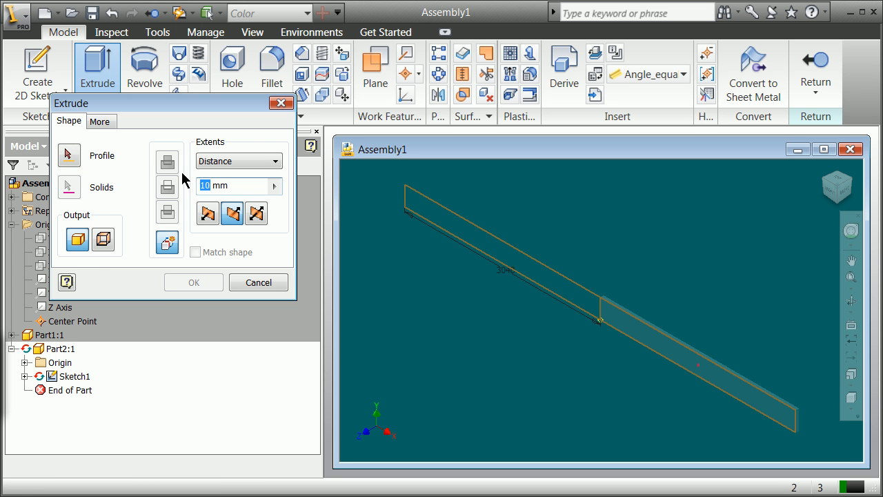
text(2 in)
key(BackSpace)
key(BackSpace)
key(BackSpace)
click(69, 155)
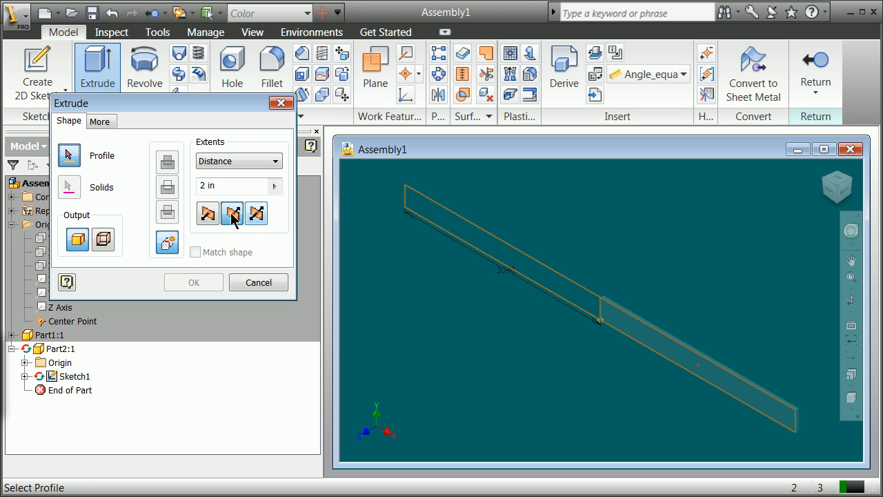
click(538, 278)
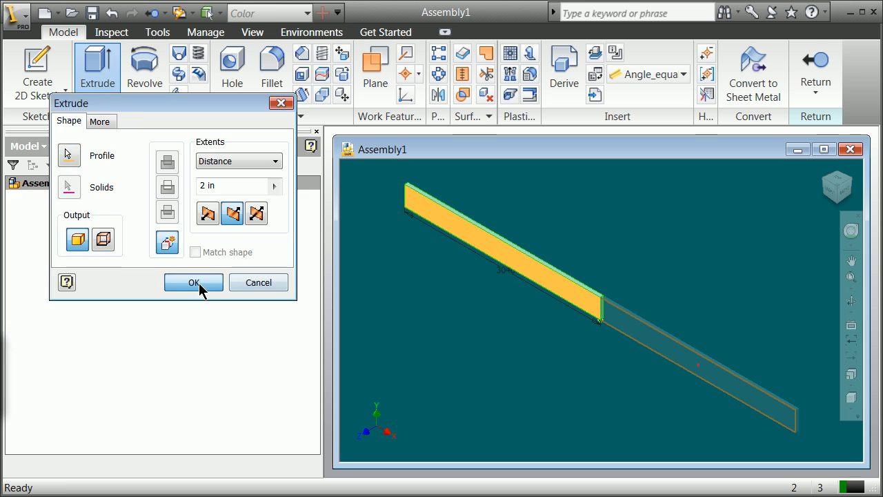
click(198, 284)
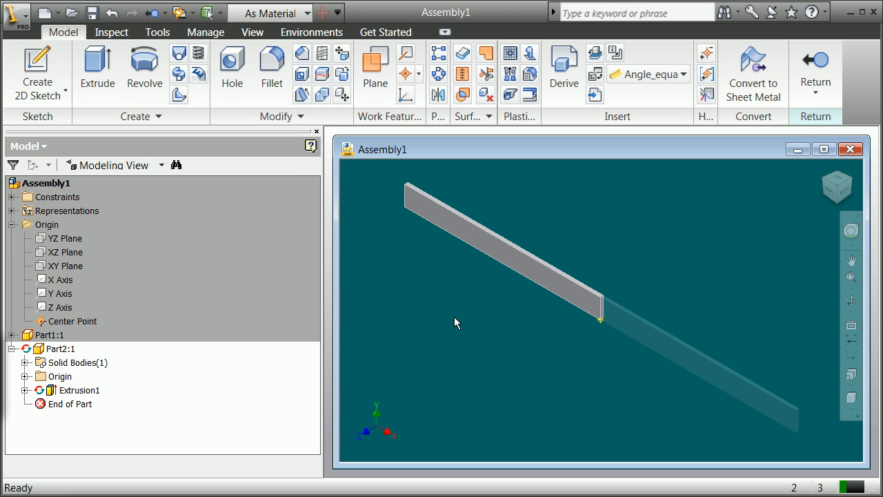